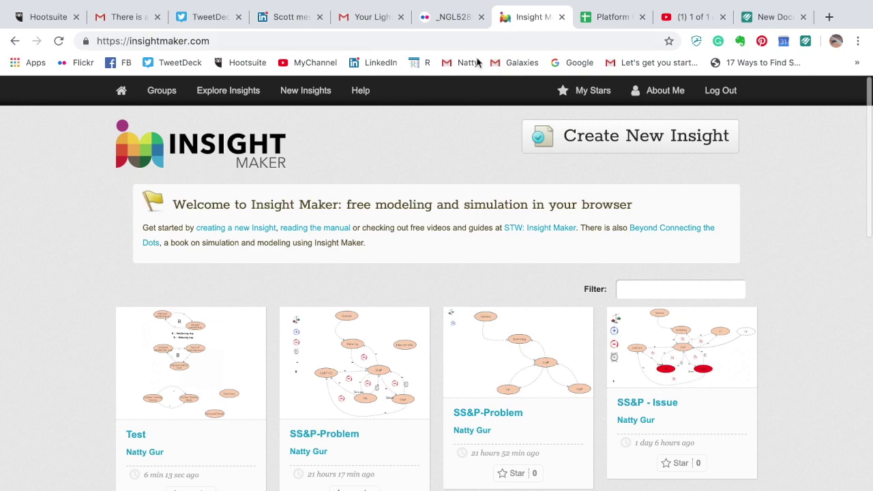
# Create a new insight and clear the demo model from its canvas
pyautogui.click(605, 139)
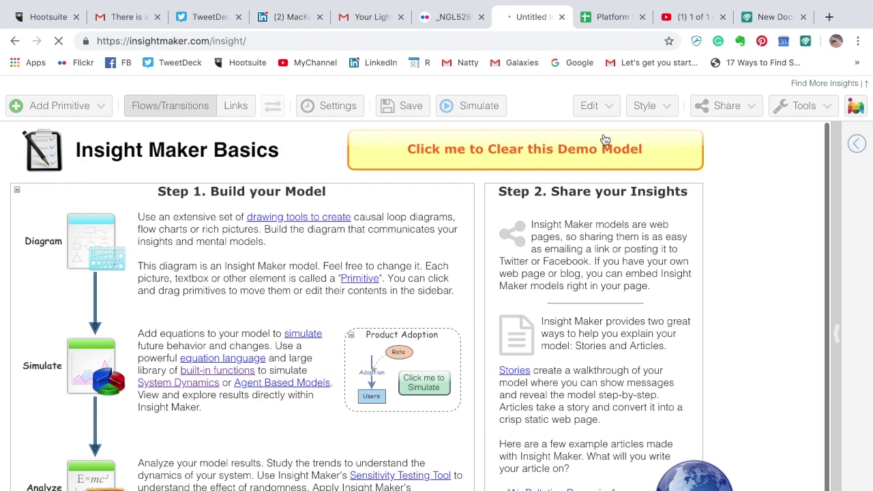
pyautogui.click(515, 150)
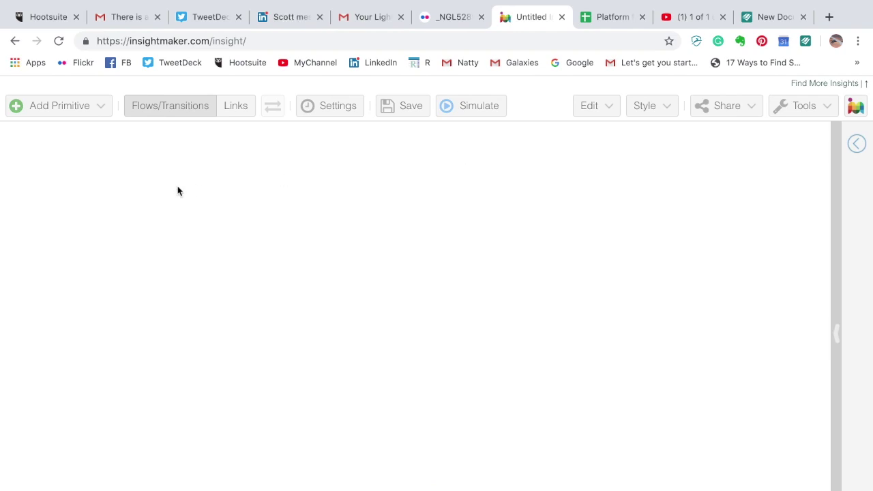
# Add a picture primitive near the canvas's upper-left corner and place a duplicate of it directly below
pyautogui.rightClick(72, 181)
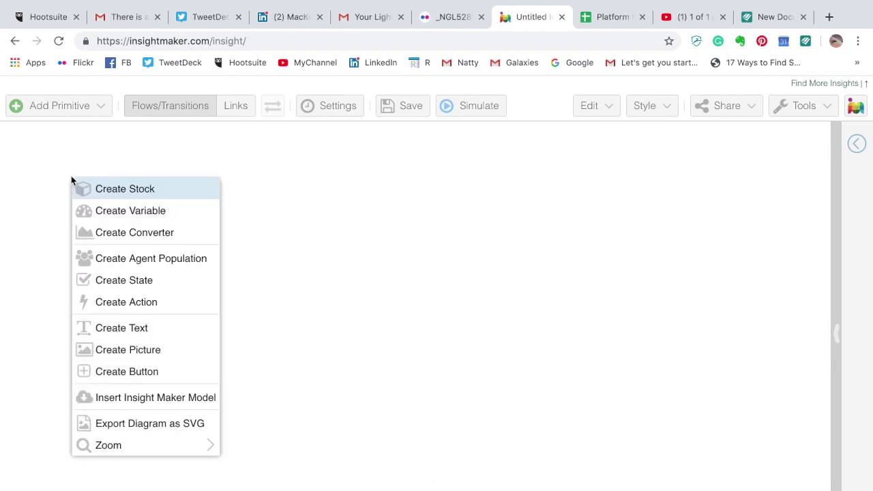
pyautogui.click(131, 349)
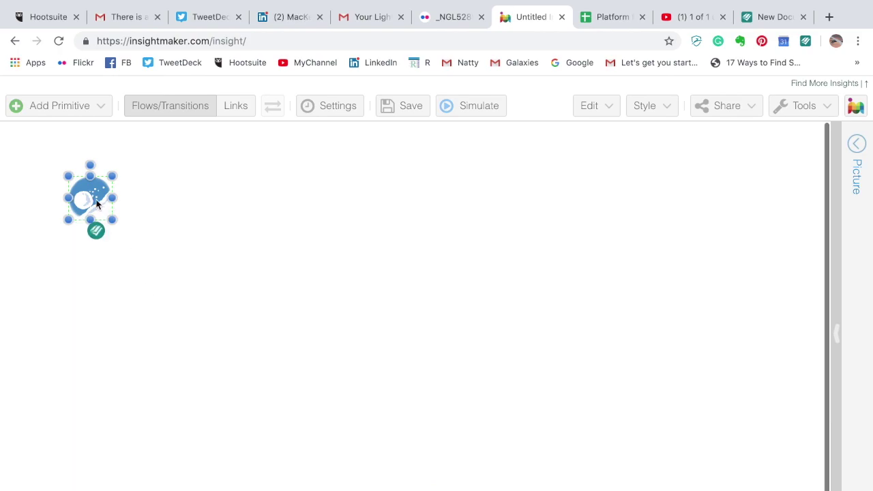
pyautogui.moveTo(96, 202); pyautogui.dragTo(89, 265)
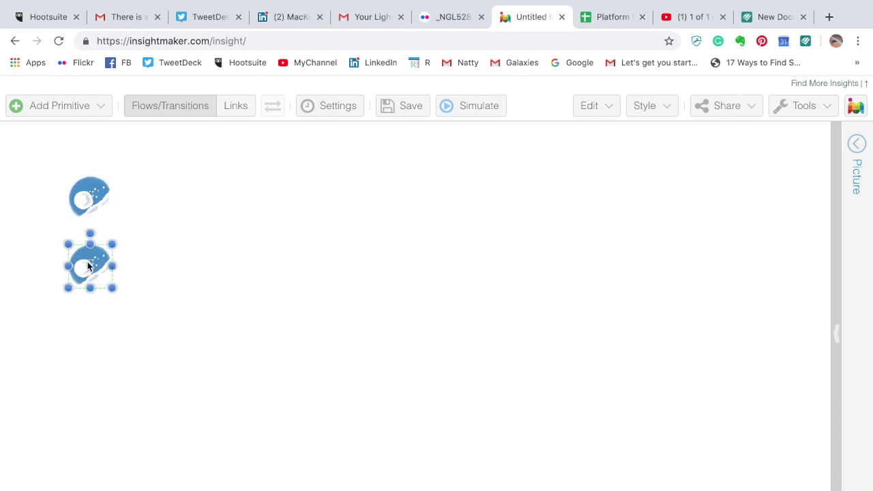
# Change the upper picture to the built-in balance scales image and shrink it slightly
pyautogui.click(94, 199)
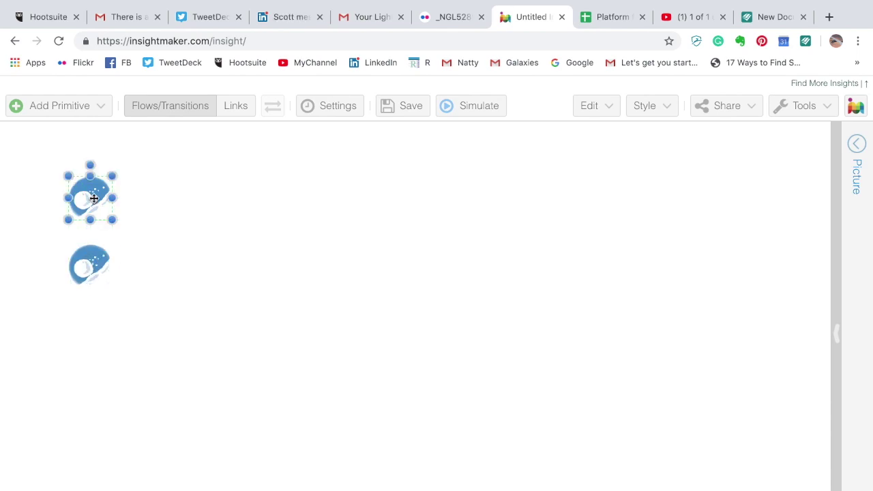
pyautogui.rightClick(94, 199)
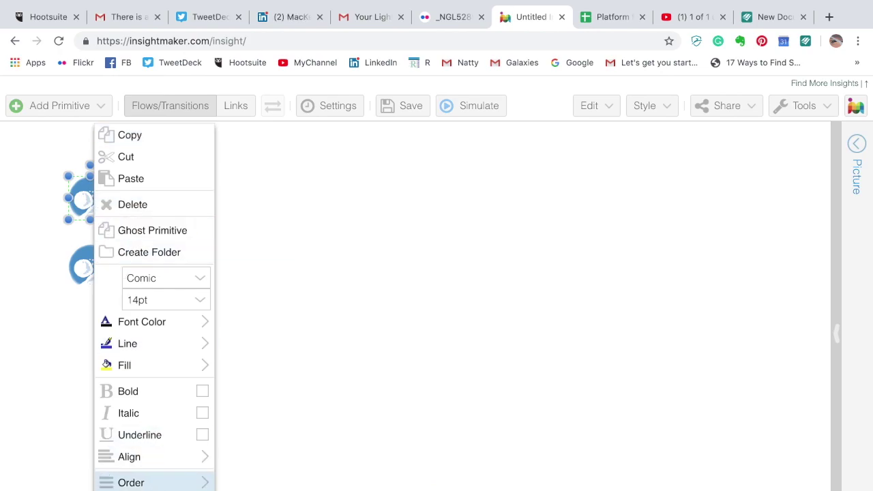
pyautogui.moveTo(136, 490)
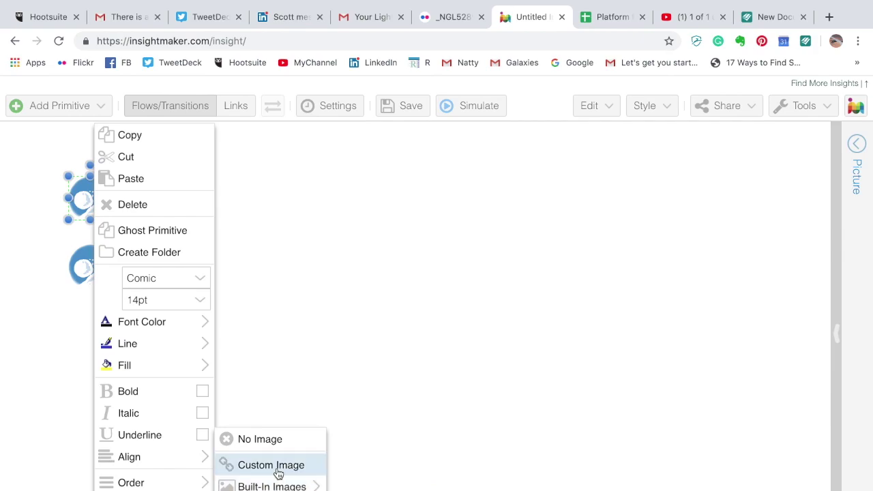
pyautogui.moveTo(275, 486)
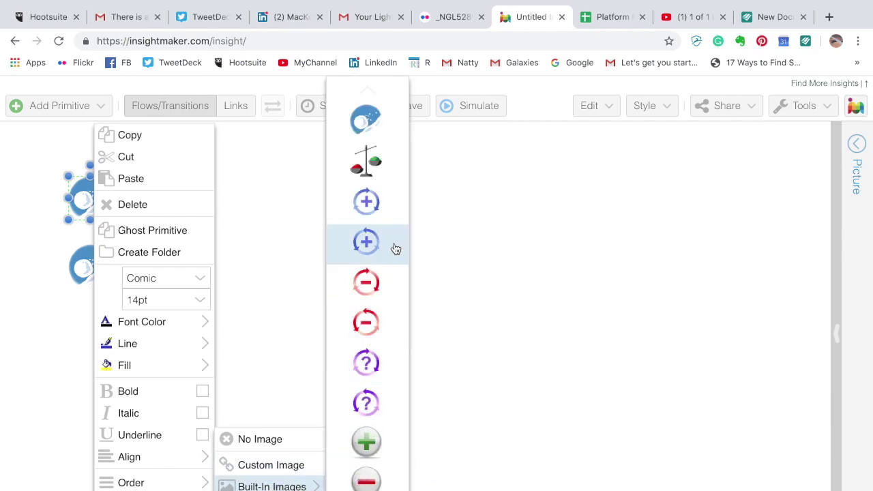
pyautogui.click(374, 172)
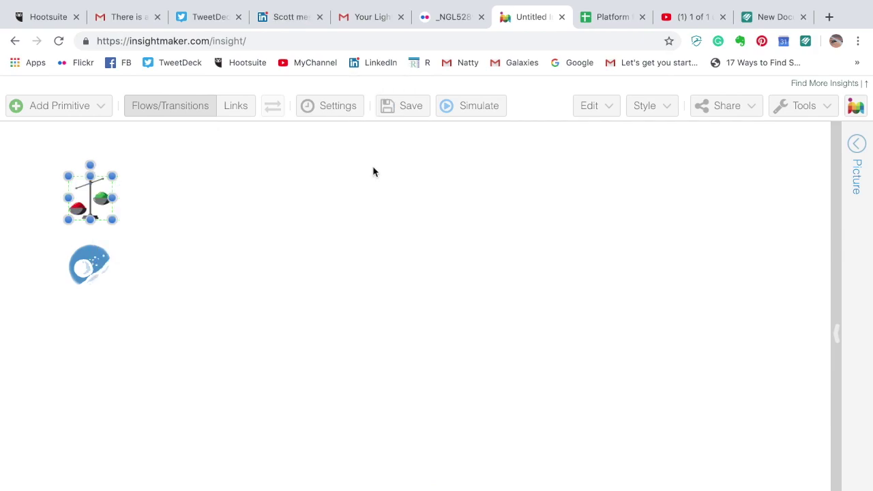
pyautogui.moveTo(113, 221); pyautogui.dragTo(102, 210)
# Change the lower picture to the built-in blue clockwise plus loop image
pyautogui.click(93, 269)
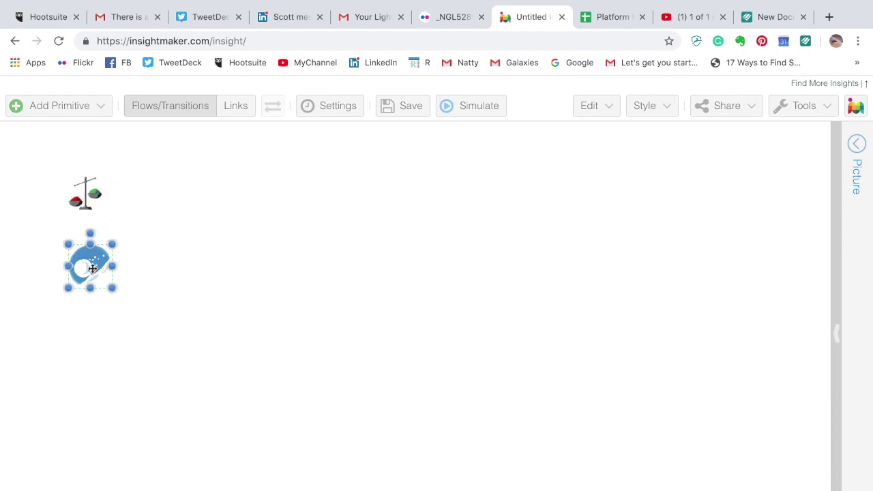
pyautogui.rightClick(93, 269)
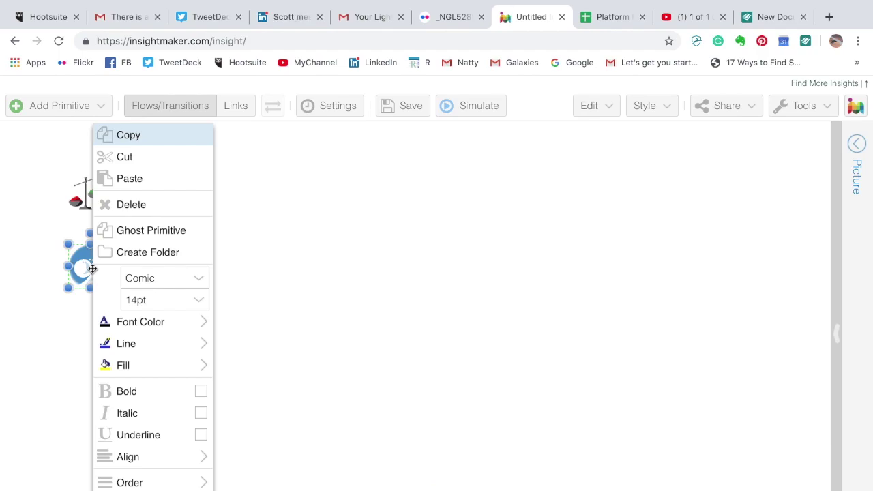
pyautogui.moveTo(164, 490)
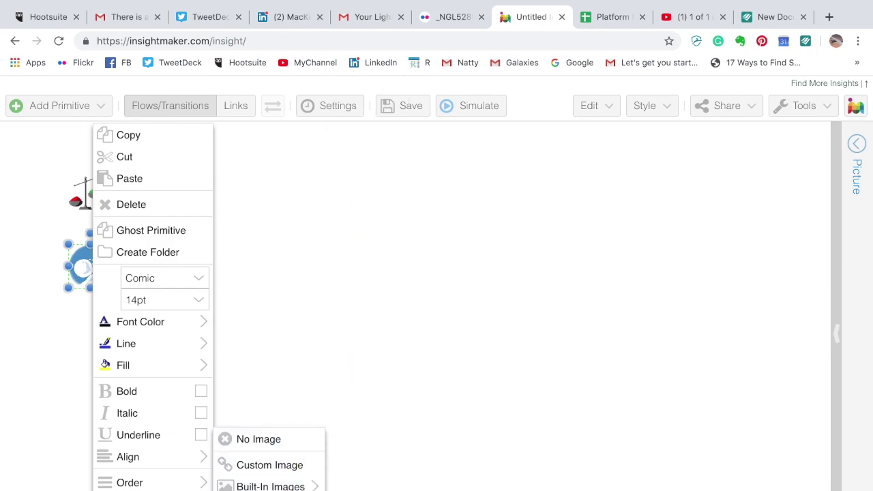
pyautogui.moveTo(270, 486)
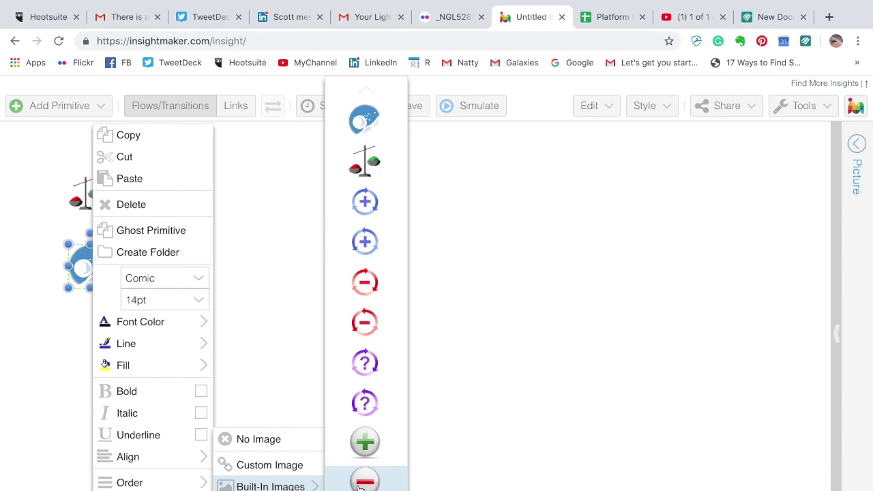
pyautogui.click(366, 203)
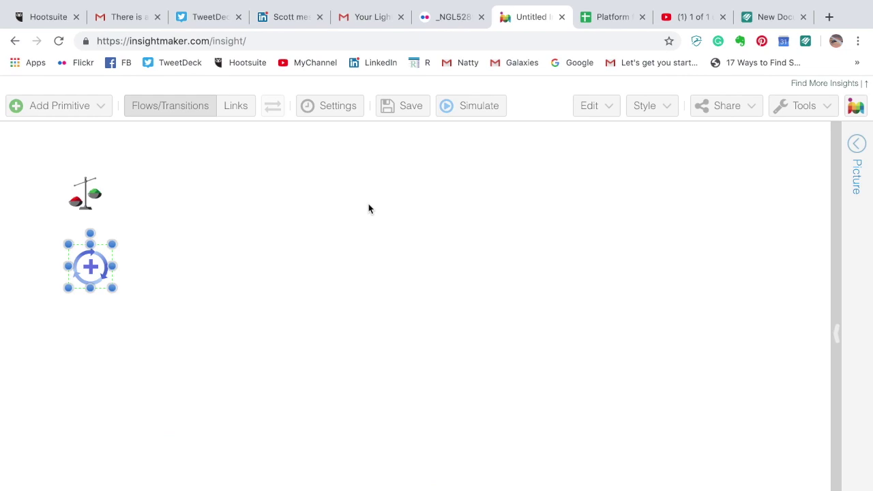
# Add another picture below the plus loop and set it to the built-in red clockwise minus loop image
pyautogui.rightClick(129, 300)
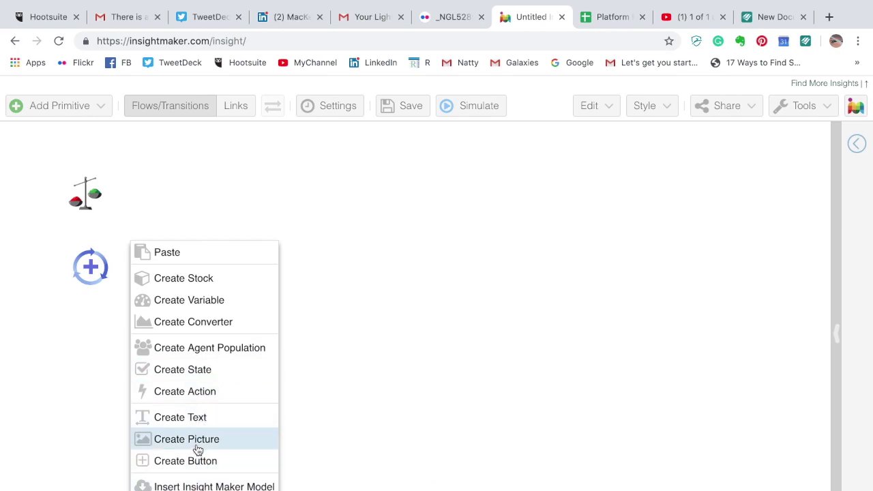
pyautogui.click(196, 446)
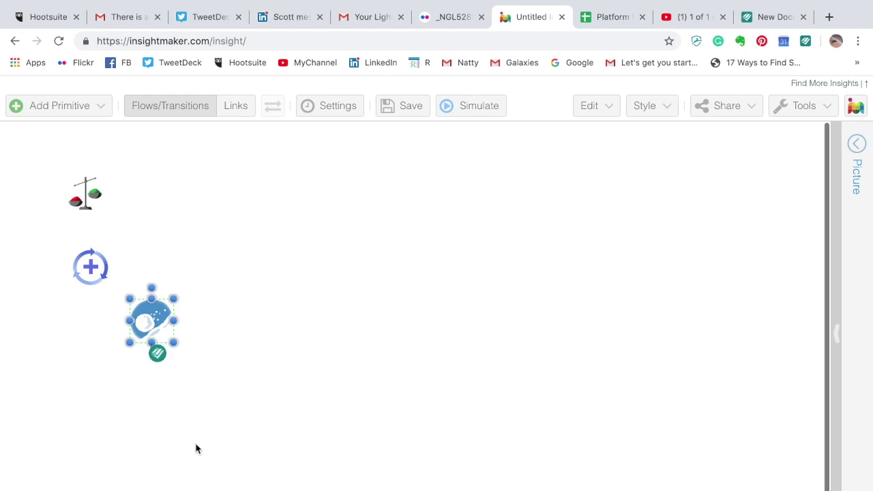
pyautogui.rightClick(145, 327)
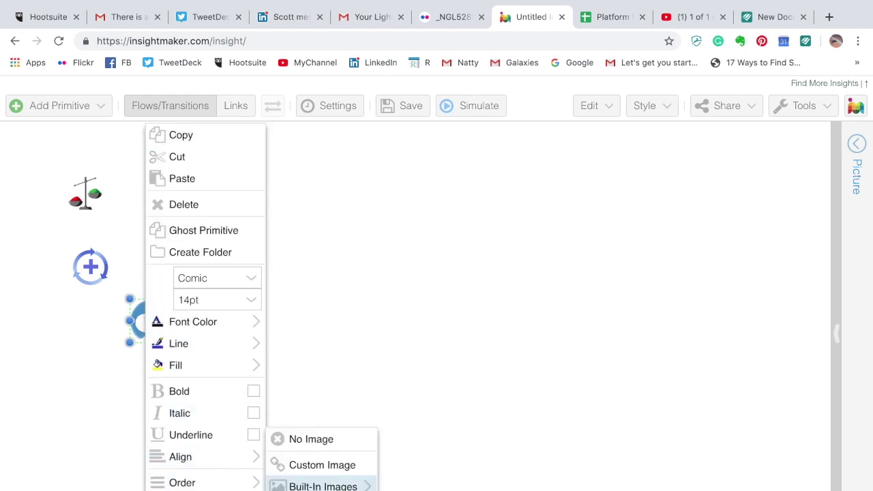
pyautogui.moveTo(344, 486)
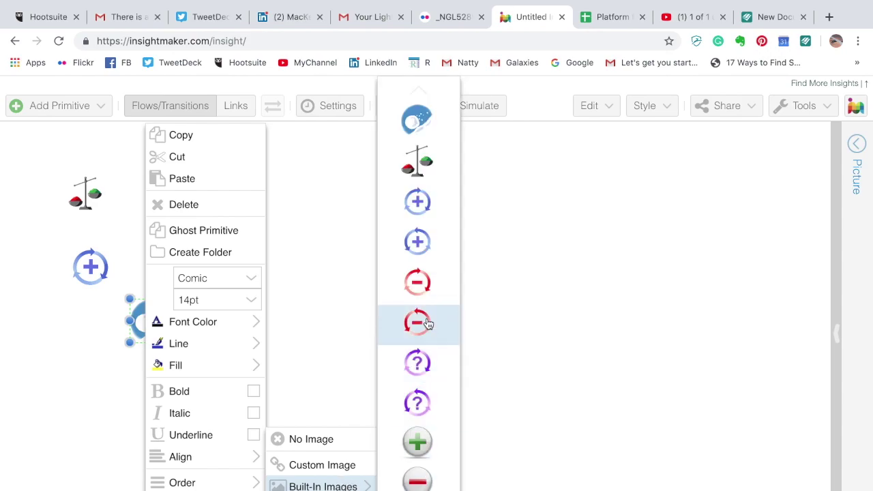
pyautogui.click(421, 291)
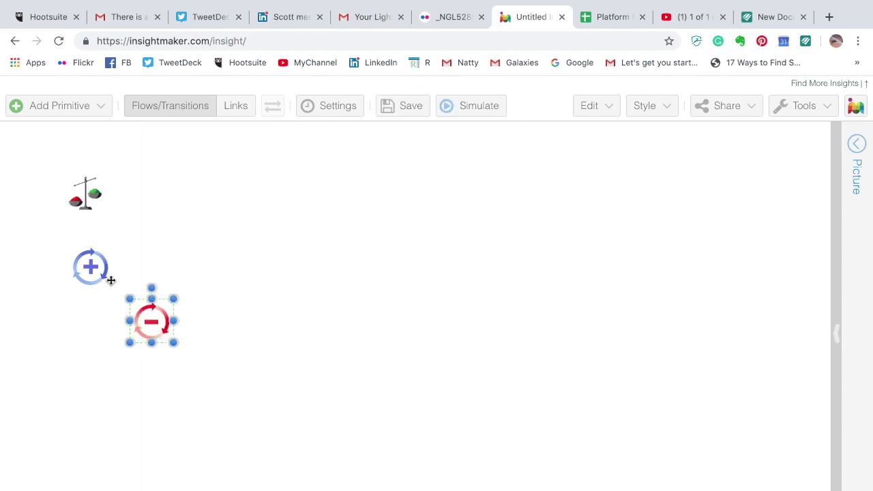
# Shrink the scales, plus loop and minus loop pictures to small icons and arrange them in one vertical column
pyautogui.click(91, 271)
pyautogui.moveTo(112, 287); pyautogui.dragTo(104, 275)
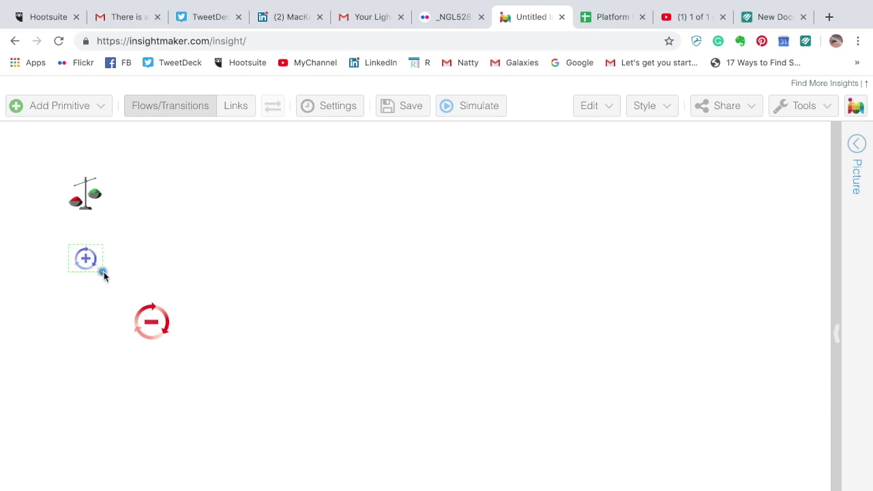
pyautogui.click(149, 325)
pyautogui.moveTo(145, 329); pyautogui.dragTo(87, 300)
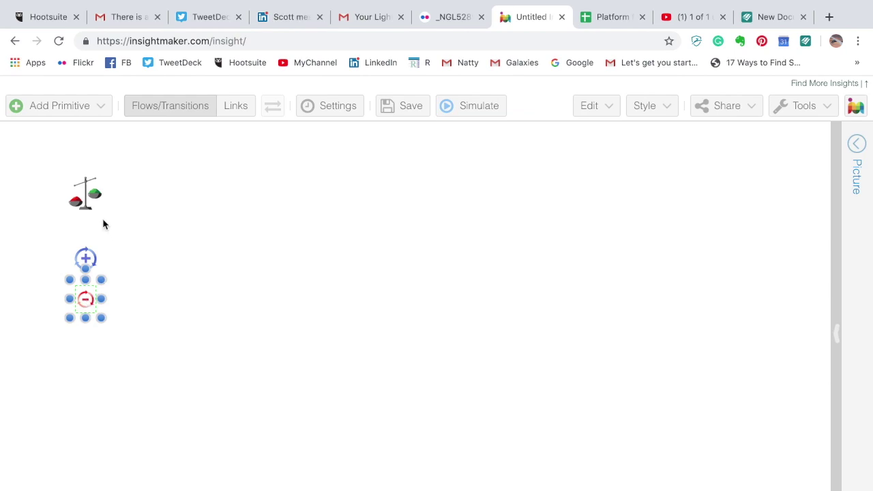
pyautogui.click(90, 197)
pyautogui.moveTo(102, 172); pyautogui.dragTo(92, 211)
pyautogui.click(245, 252)
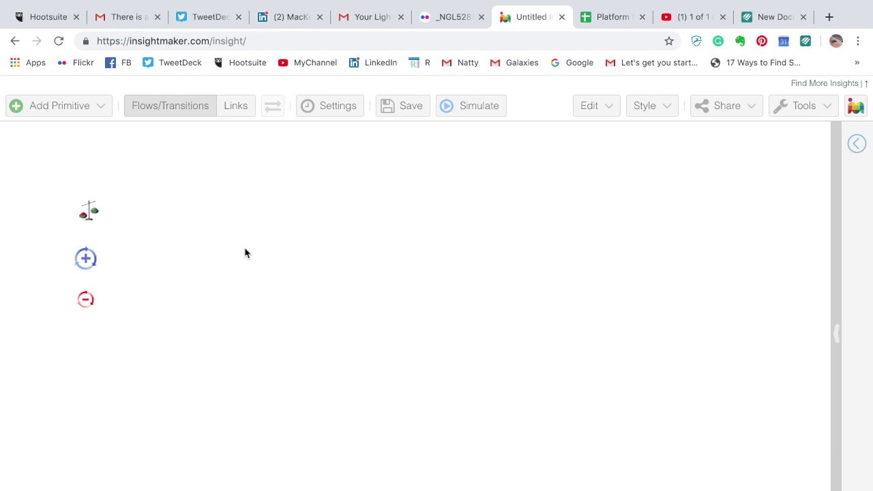
# Create a variable in the upper middle of the canvas and name it "Staff Performance"
pyautogui.rightClick(304, 204)
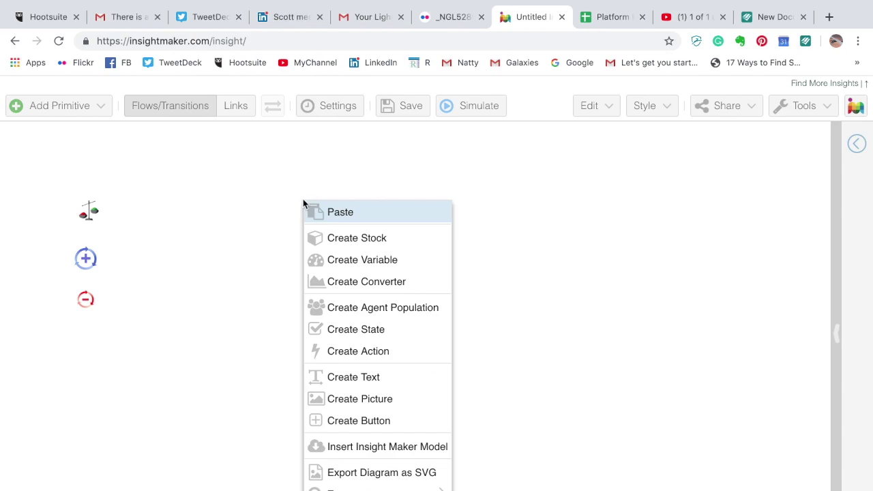
pyautogui.click(358, 265)
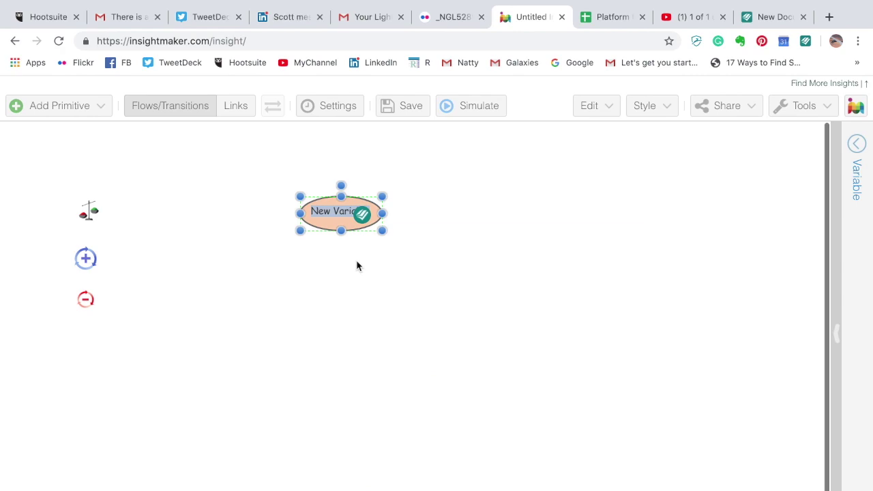
pyautogui.press('BackSpace')
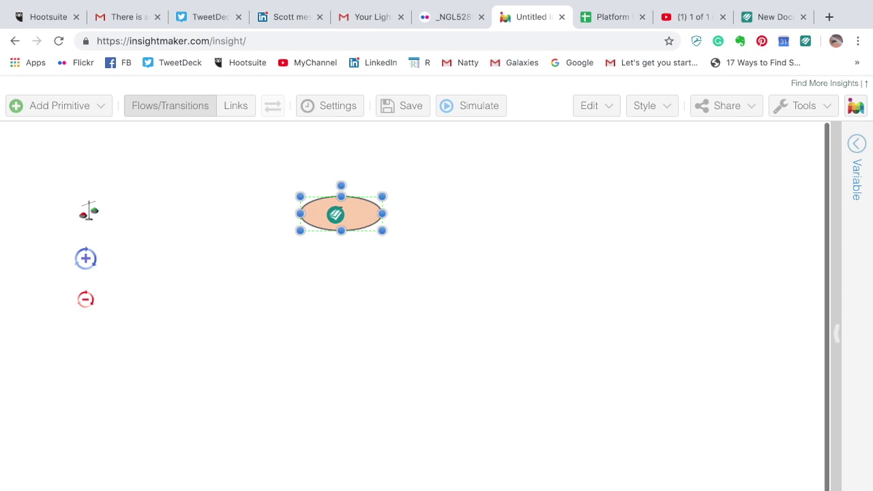
pyautogui.write('Stand')
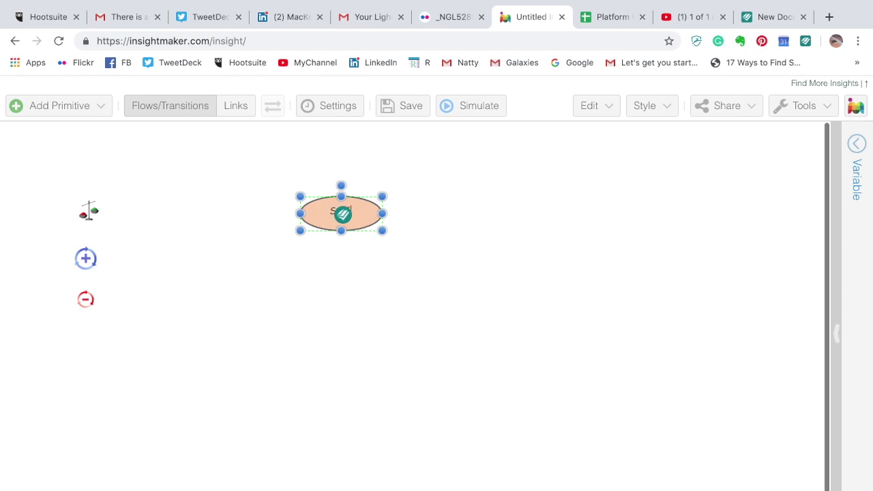
pyautogui.press('BackSpace')
pyautogui.press('BackSpace')
pyautogui.write('ff')
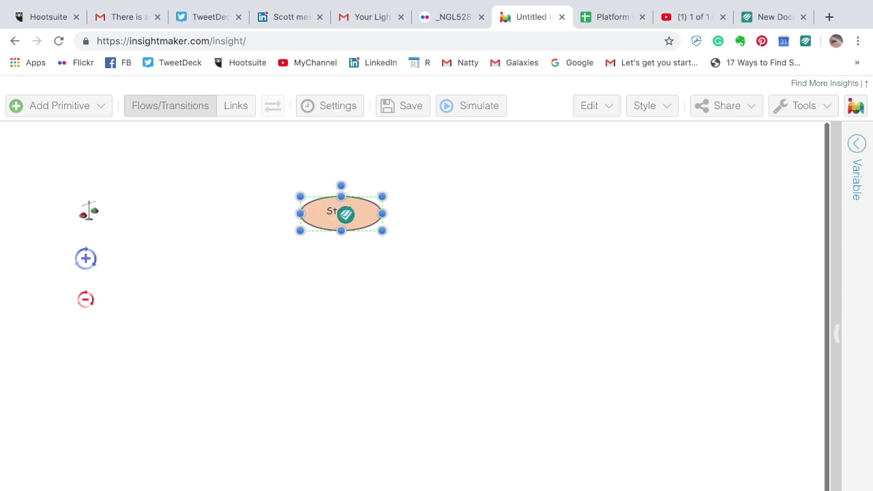
pyautogui.write(' Performance')
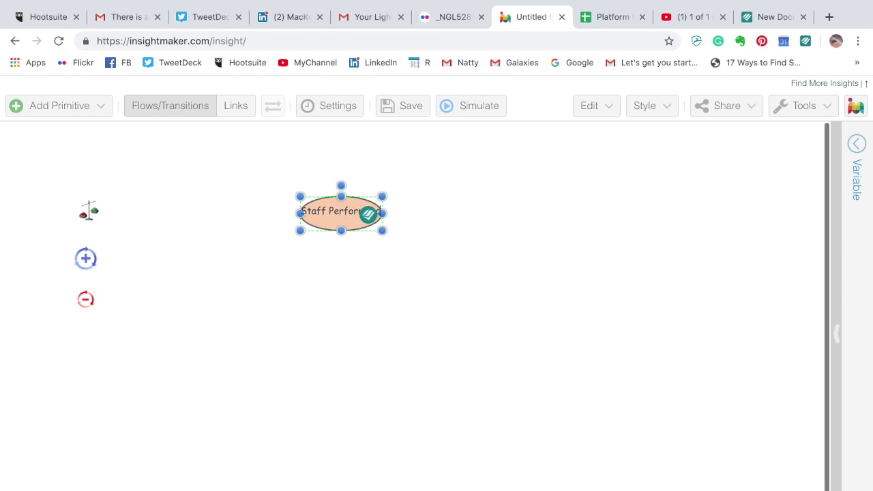
pyautogui.press('Return')
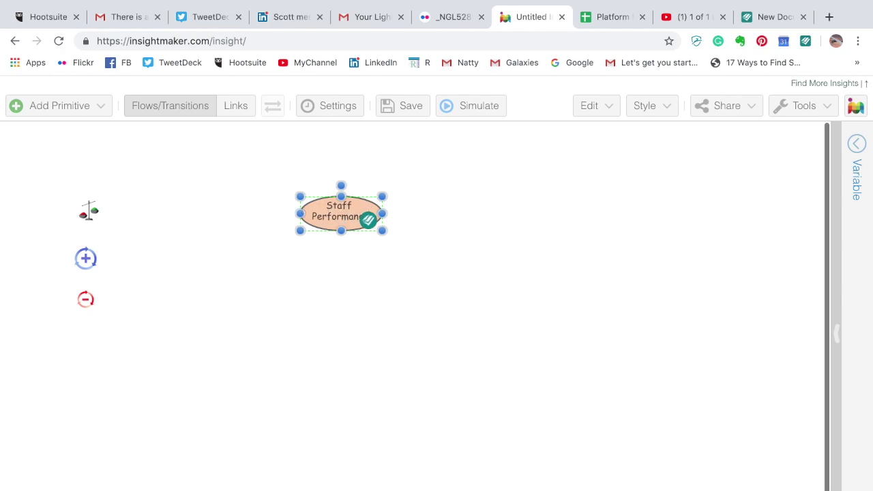
pyautogui.click(402, 305)
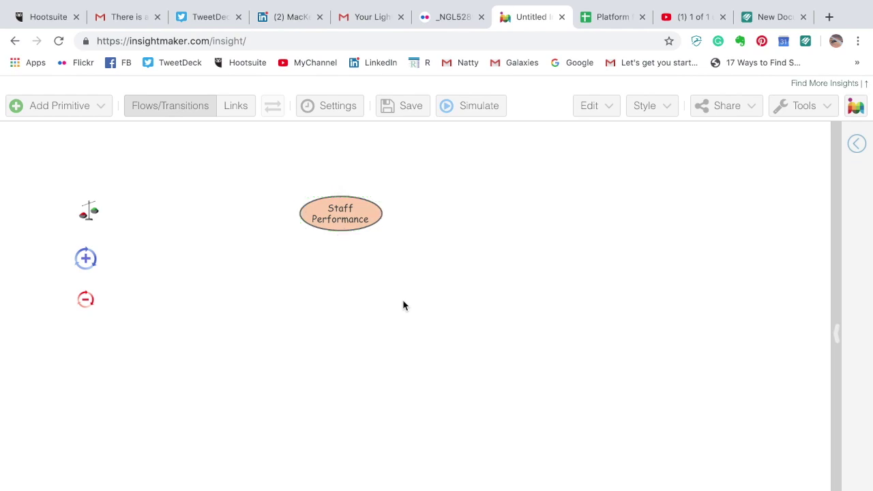
# Create a variable below and to the right of Staff Performance, name it "Manager Satisfaction", and move it slightly closer to Staff Performance
pyautogui.rightClick(469, 294)
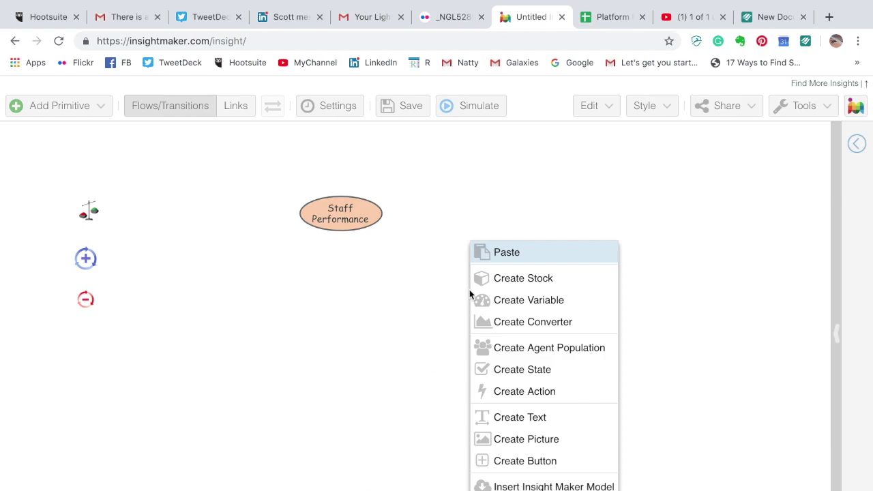
pyautogui.click(518, 301)
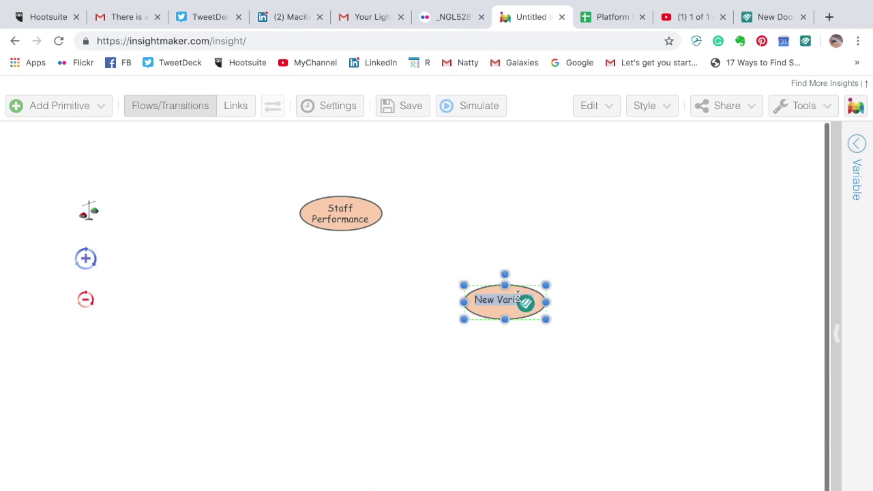
pyautogui.press('BackSpace')
pyautogui.write('Manage')
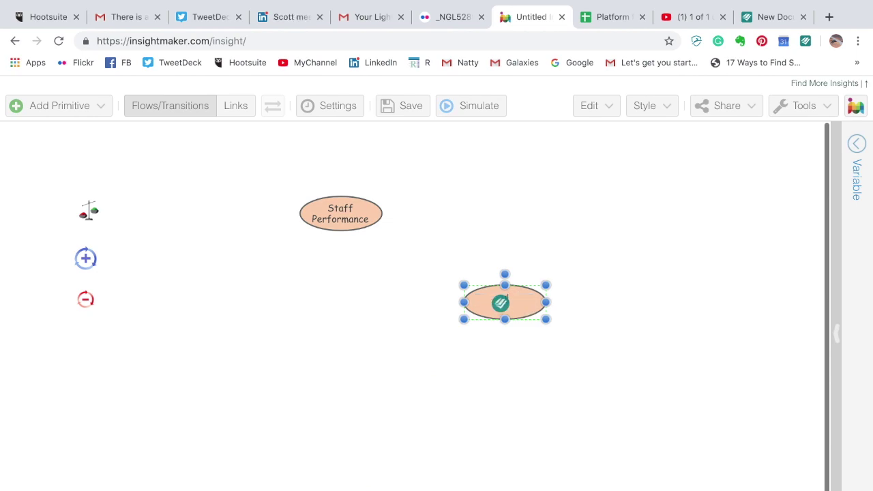
pyautogui.write('men')
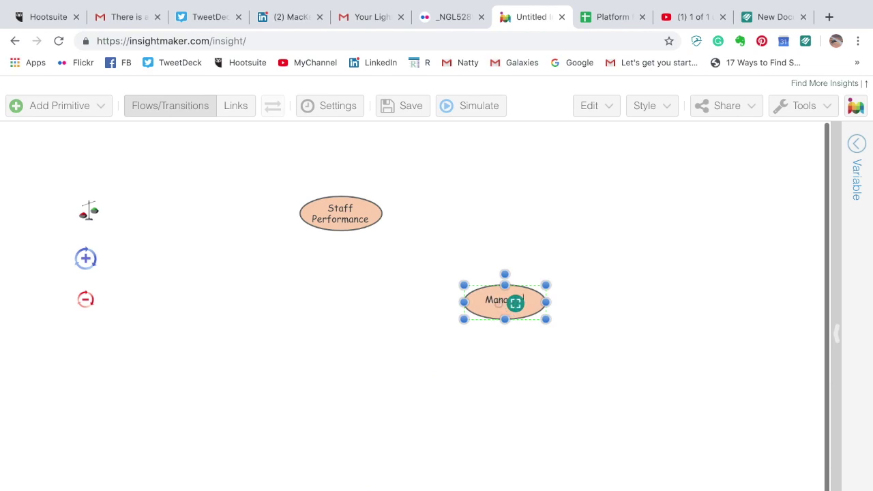
pyautogui.write('S')
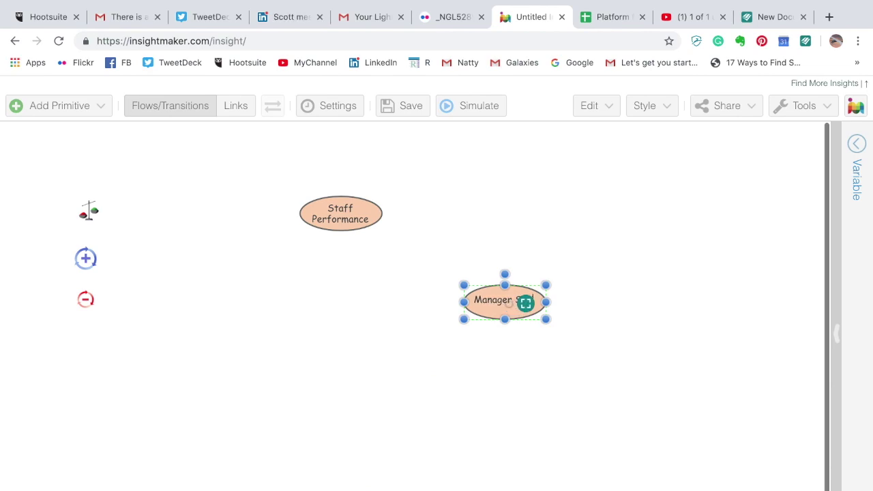
pyautogui.write('atisfactio')
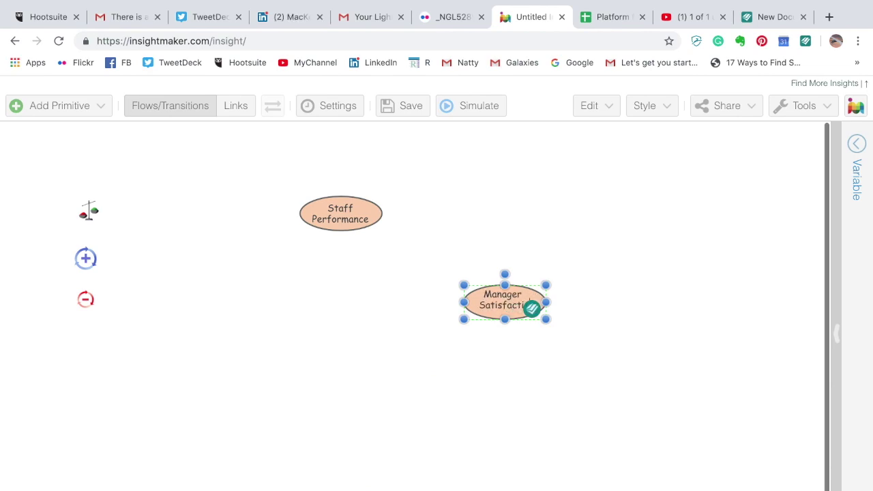
pyautogui.write('n')
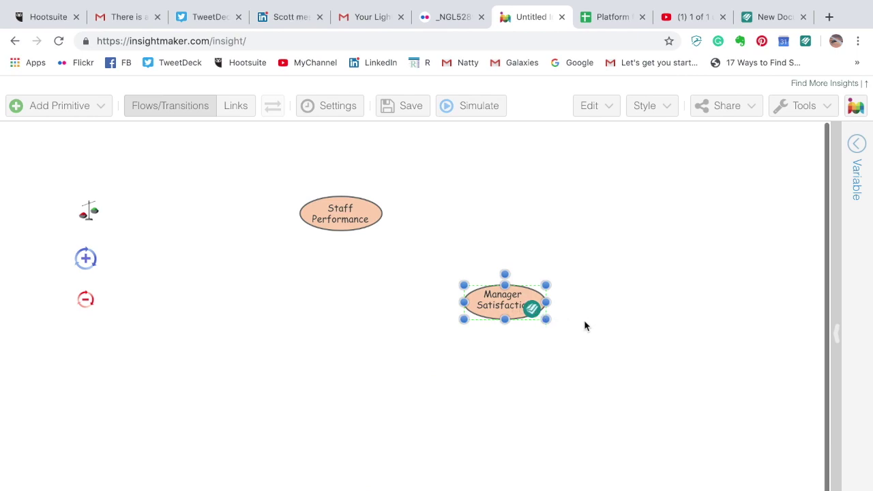
pyautogui.click(583, 326)
pyautogui.moveTo(526, 302); pyautogui.dragTo(499, 294)
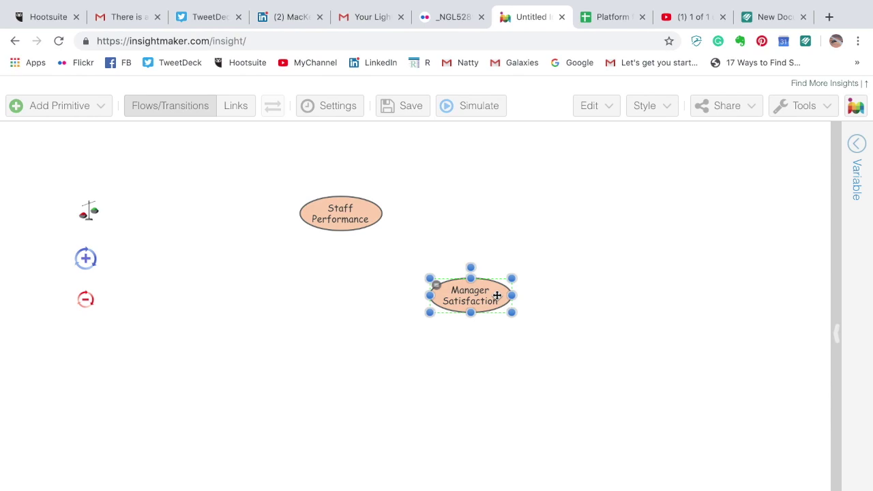
pyautogui.click(401, 245)
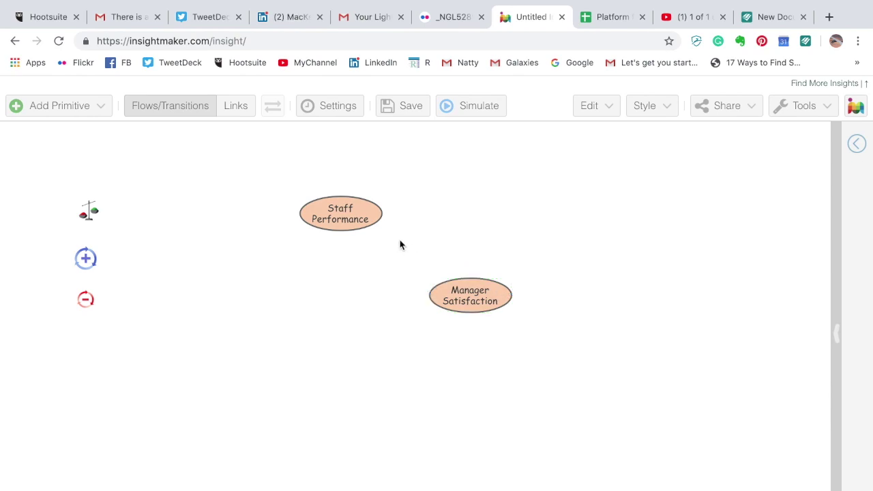
# Draw a link from Staff Performance to Manager Satisfaction and bend it into an arc bulging up and to the right
pyautogui.moveTo(339, 198)
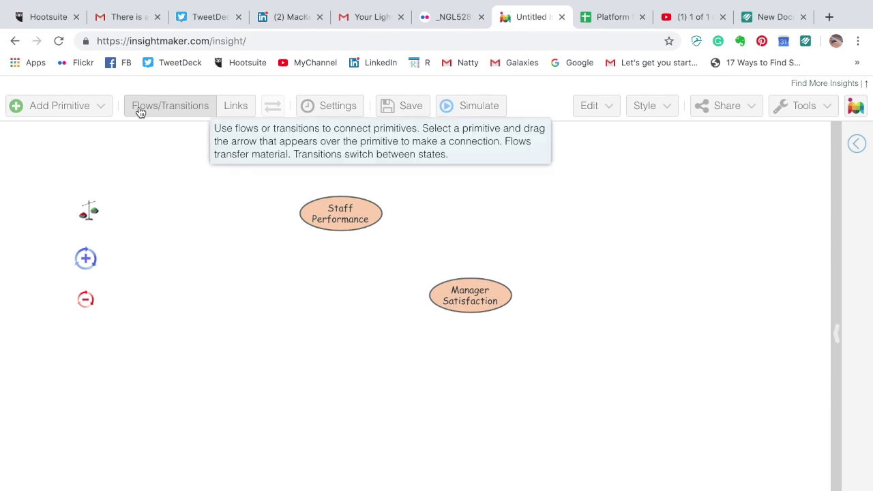
pyautogui.click(243, 109)
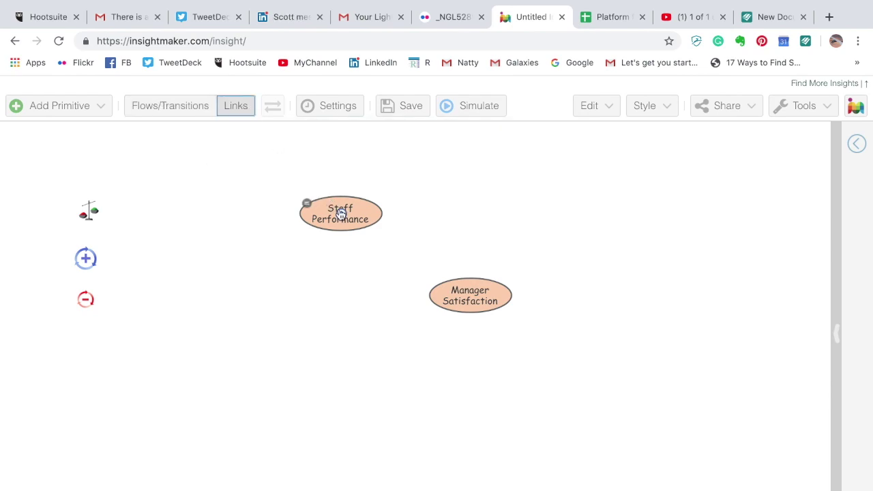
pyautogui.moveTo(346, 212)
pyautogui.moveTo(343, 217); pyautogui.dragTo(480, 292)
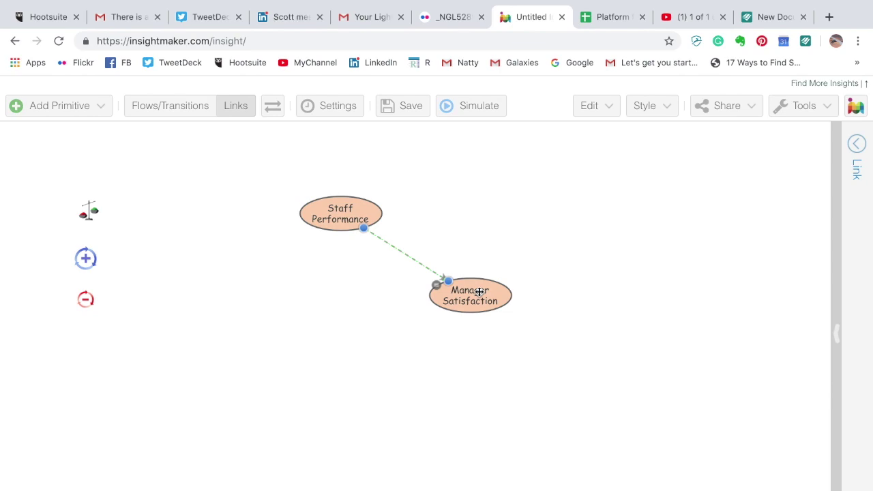
pyautogui.moveTo(366, 209)
pyautogui.click(409, 256)
pyautogui.moveTo(409, 257); pyautogui.dragTo(457, 226)
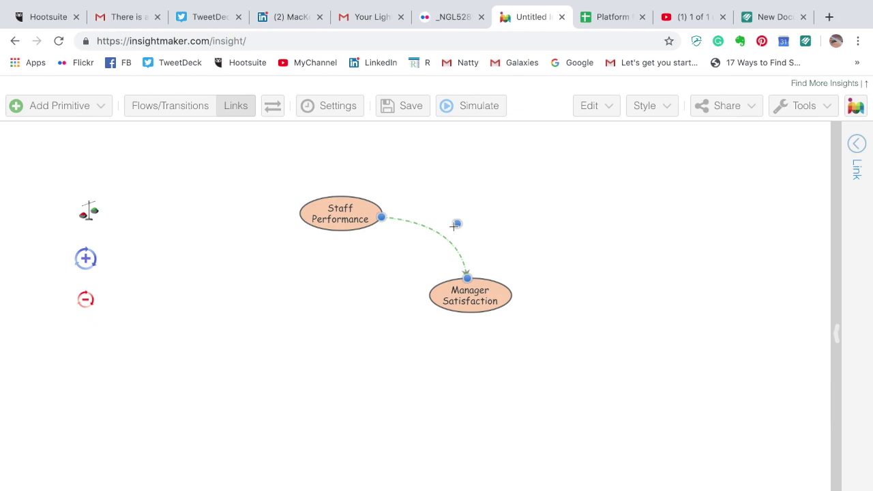
# Draw a return link from Manager Satisfaction to Staff Performance and bend it into an arc bulging down and to the left
pyautogui.moveTo(462, 306)
pyautogui.moveTo(470, 296); pyautogui.dragTo(309, 218)
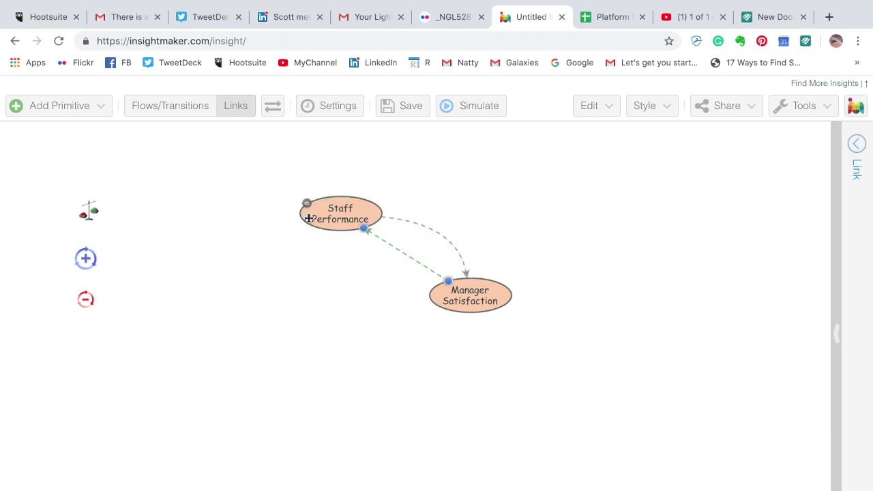
pyautogui.click(403, 252)
pyautogui.moveTo(403, 252); pyautogui.dragTo(353, 298)
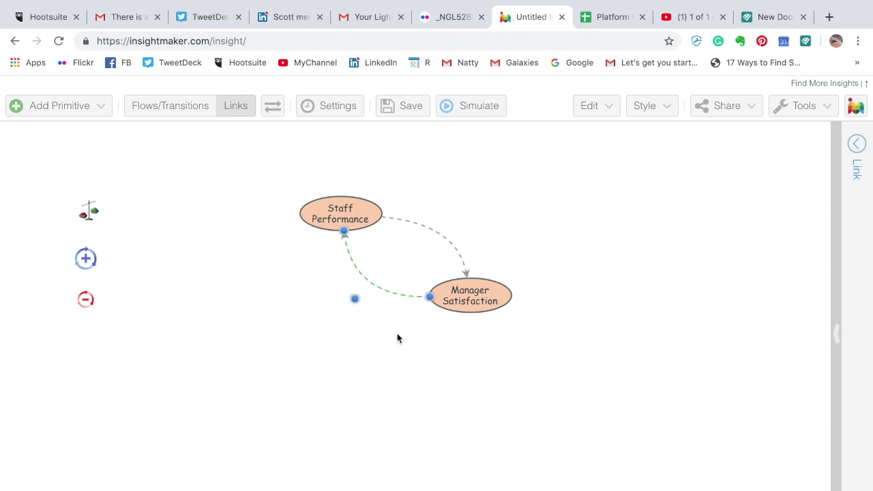
pyautogui.click(438, 349)
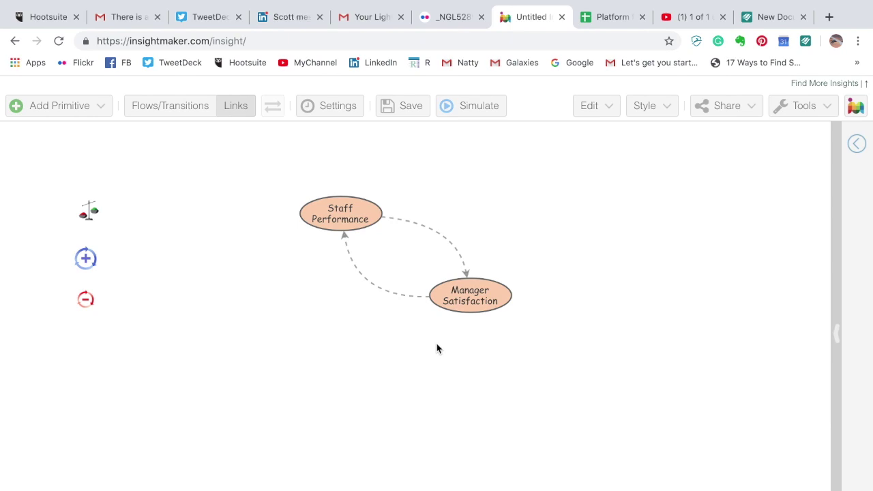
# Label the link from Staff Performance to Manager Satisfaction "+", widen its arc slightly and place the label close to the curve
pyautogui.click(427, 227)
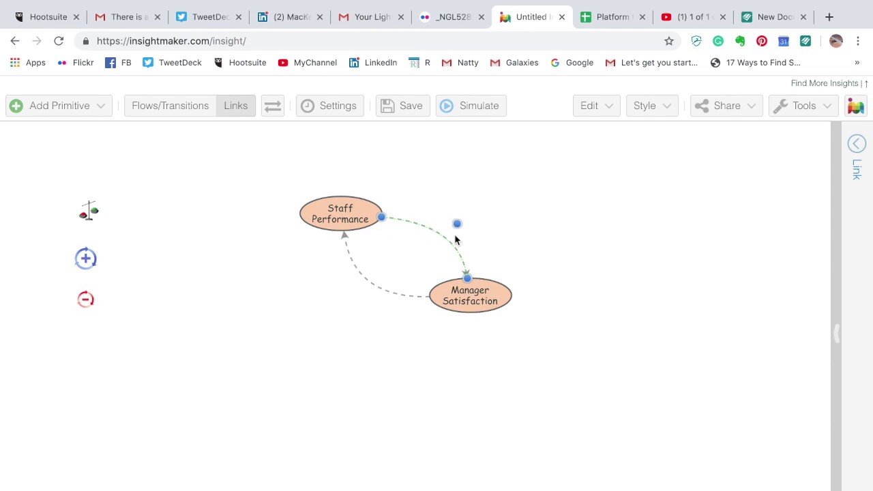
pyautogui.click(456, 241)
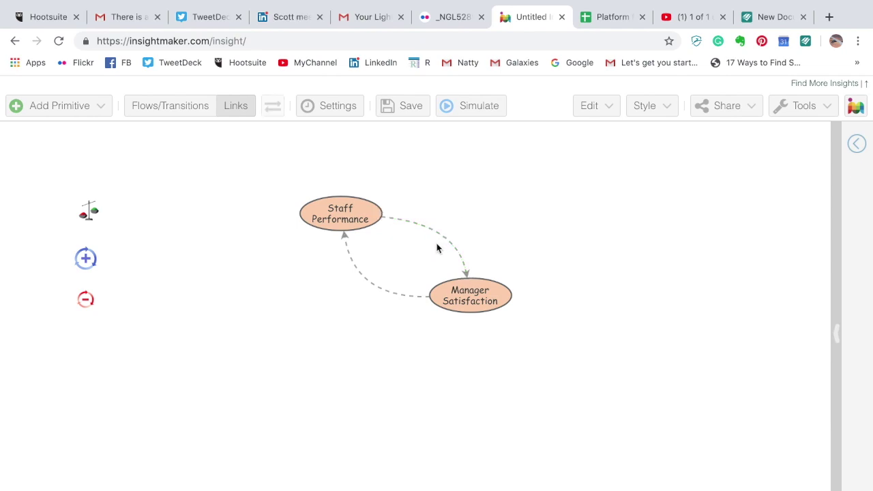
pyautogui.click(442, 234)
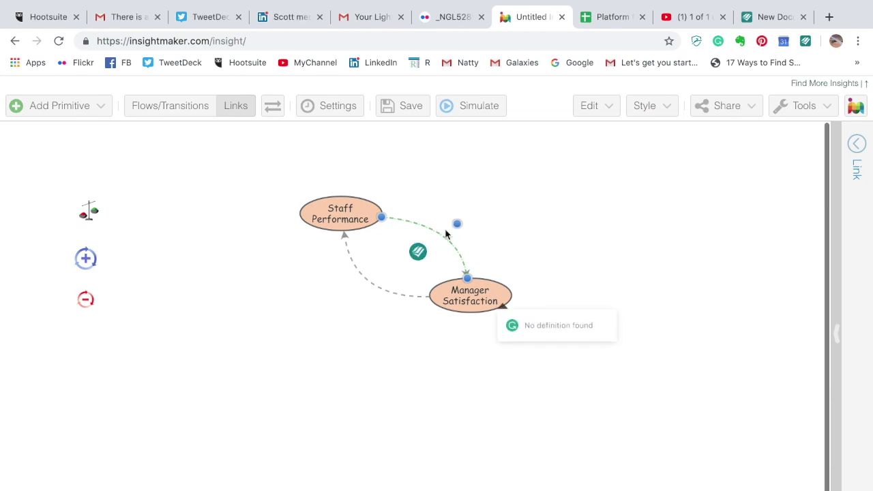
pyautogui.click(478, 254)
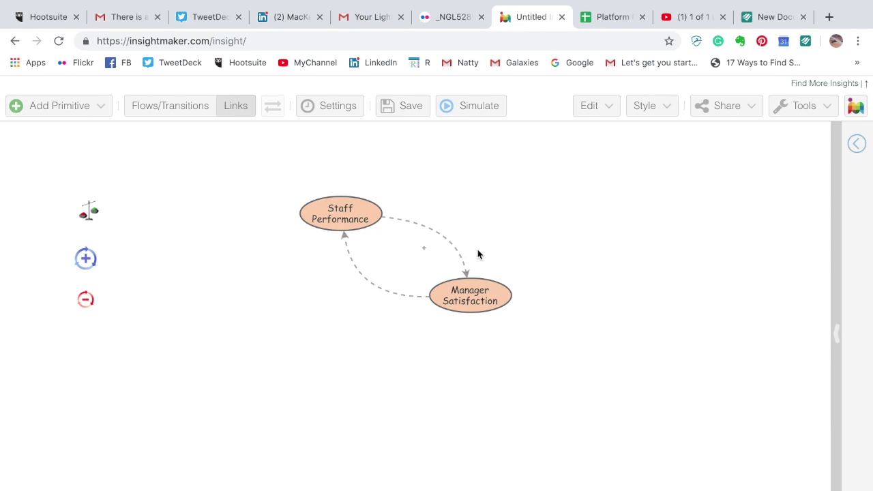
pyautogui.click(423, 248)
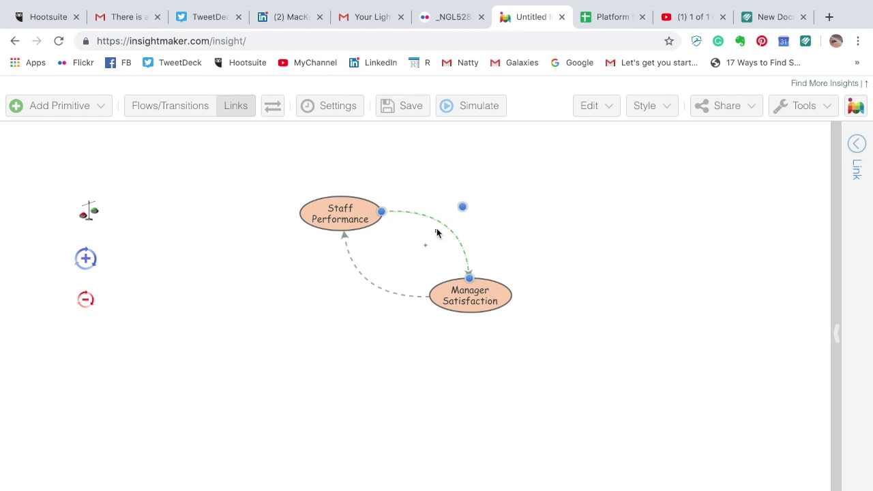
pyautogui.click(515, 226)
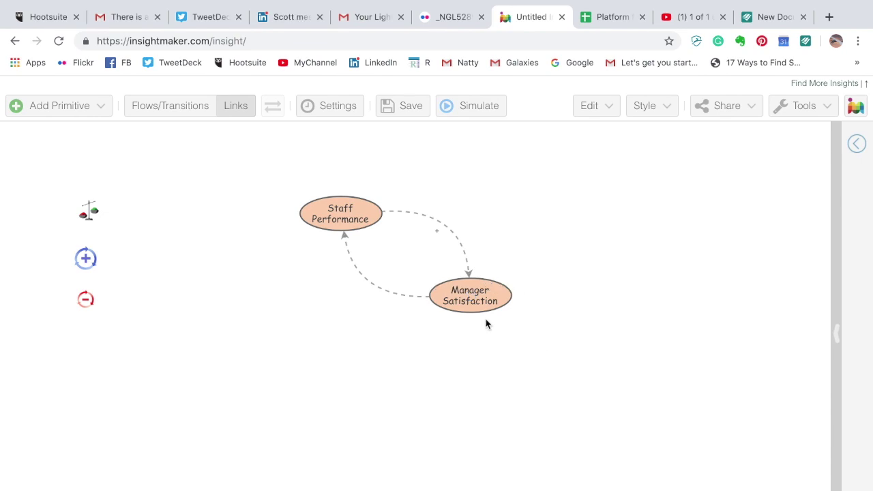
# Label the return link to Staff Performance "+" and move the label close to its curve
pyautogui.click(371, 284)
pyautogui.doubleClick(372, 283)
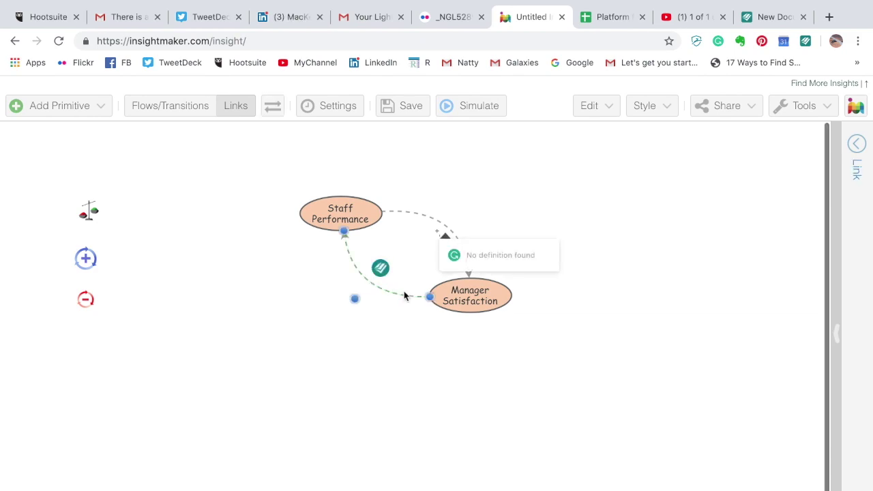
pyautogui.click(372, 308)
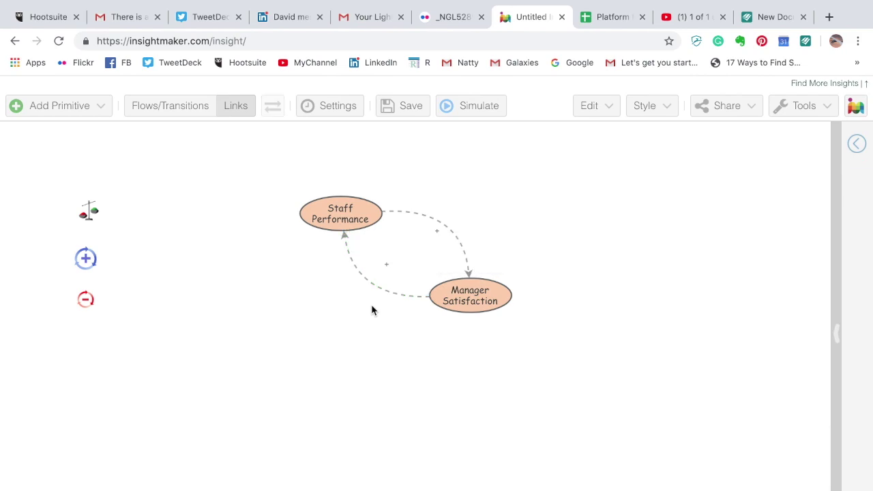
pyautogui.click(386, 265)
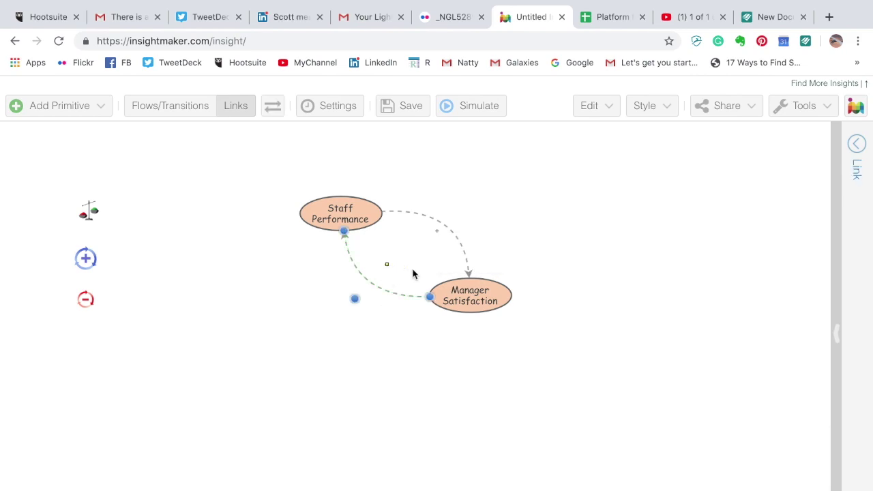
pyautogui.moveTo(387, 268); pyautogui.dragTo(375, 288)
pyautogui.click(382, 312)
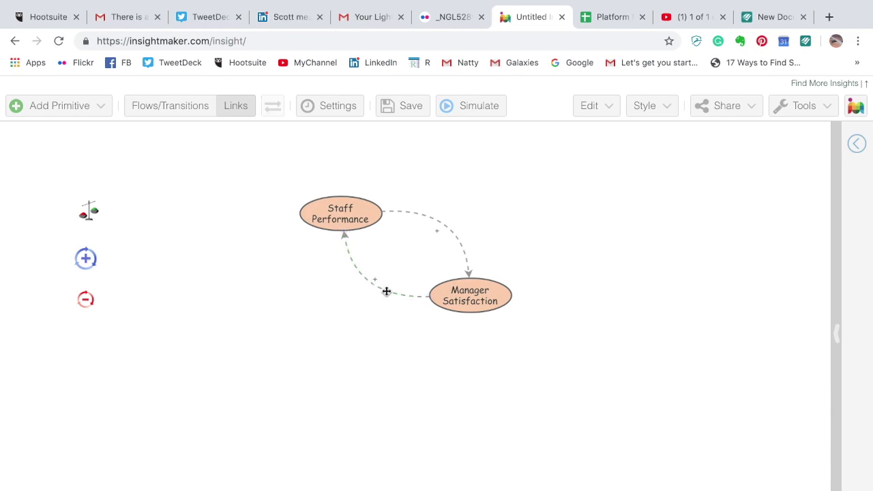
# Set the font size of both links' plus labels to 24pt
pyautogui.click(386, 291)
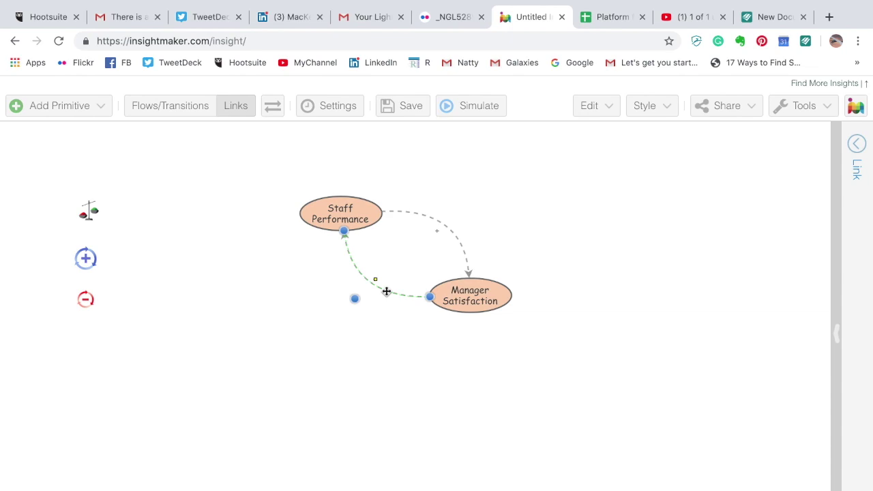
pyautogui.keyDown('shift'); pyautogui.click(446, 231); pyautogui.keyUp('shift')
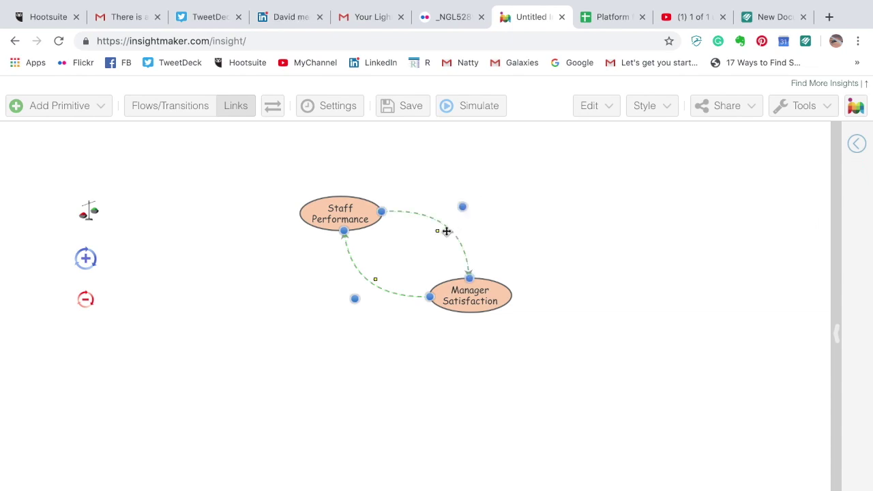
pyautogui.rightClick(447, 232)
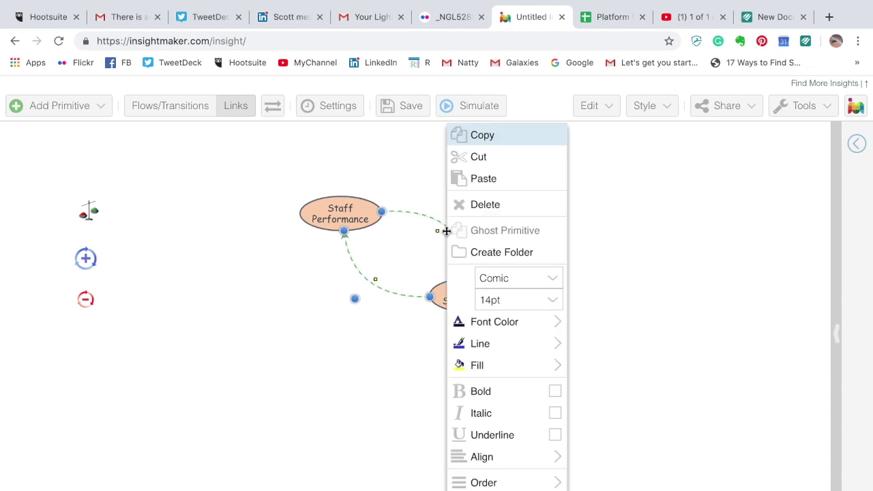
pyautogui.click(536, 301)
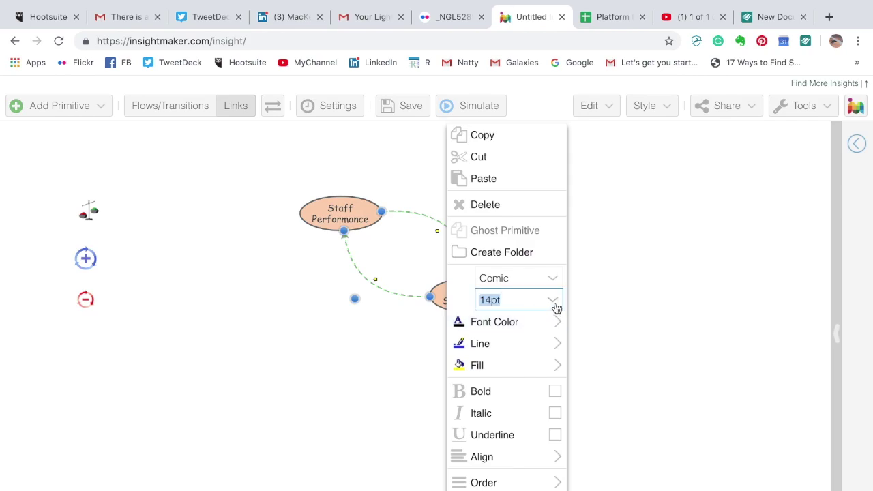
pyautogui.click(555, 307)
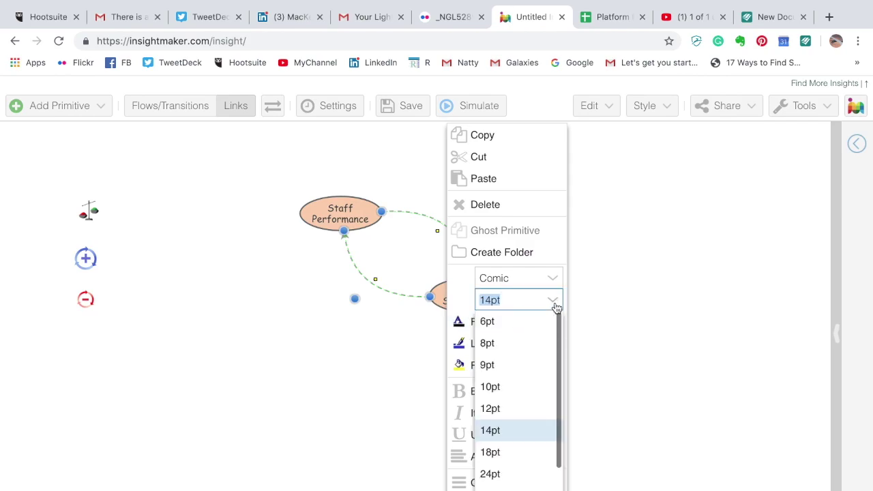
pyautogui.click(501, 475)
pyautogui.click(368, 324)
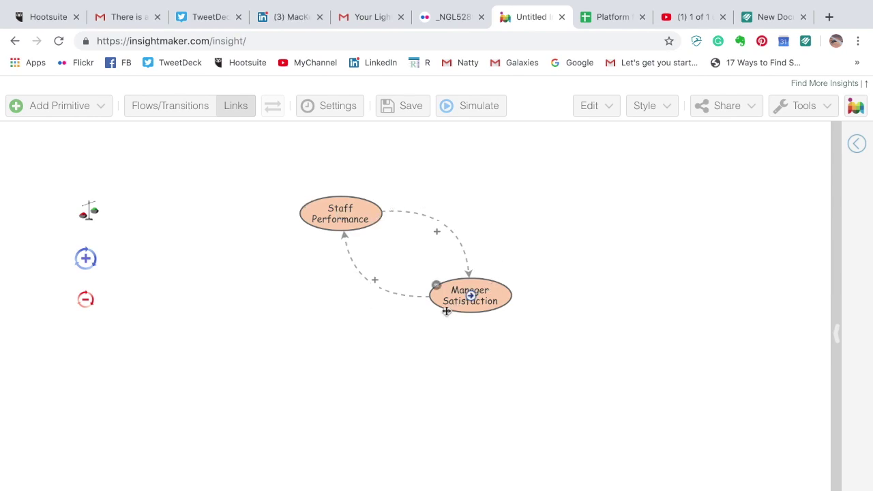
# Move the blue plus loop icon into the middle of the loop between Staff Performance and Manager Satisfaction
pyautogui.click(85, 262)
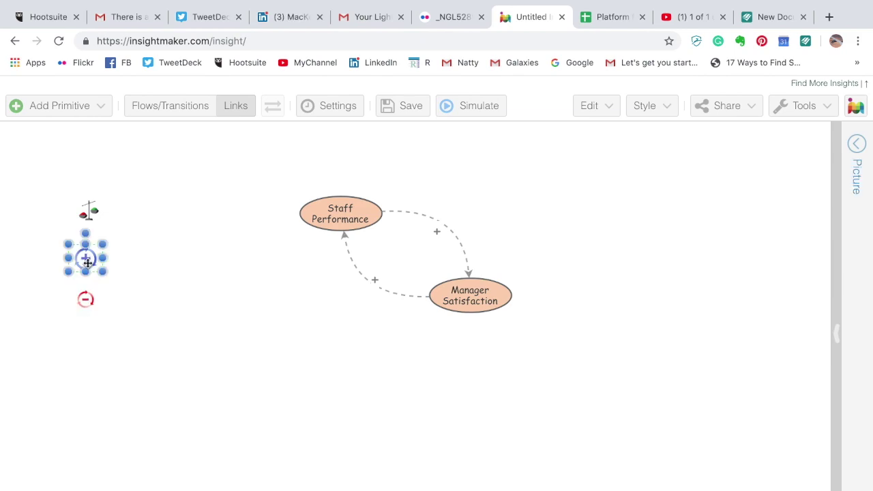
pyautogui.moveTo(102, 258); pyautogui.dragTo(423, 256)
pyautogui.click(604, 229)
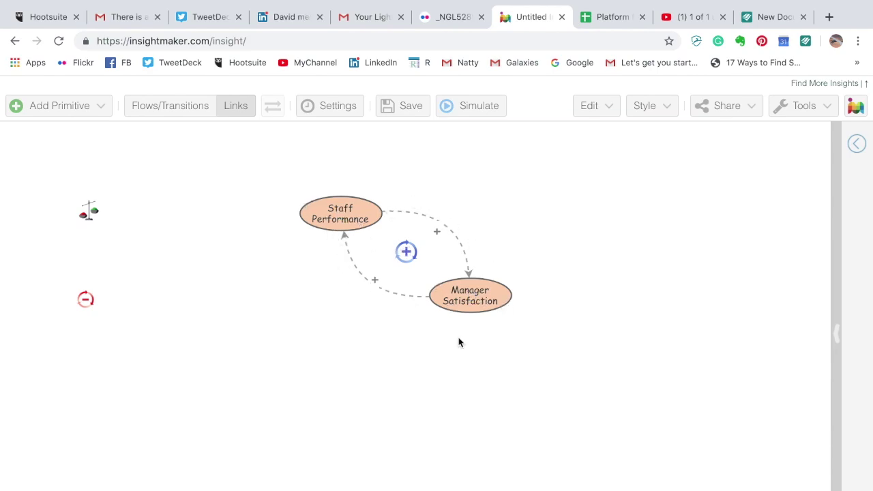
# Duplicate the whole Staff Performance and Manager Satisfaction loop with its plus icon and place the copy directly below the original
pyautogui.moveTo(262, 162); pyautogui.dragTo(590, 369)
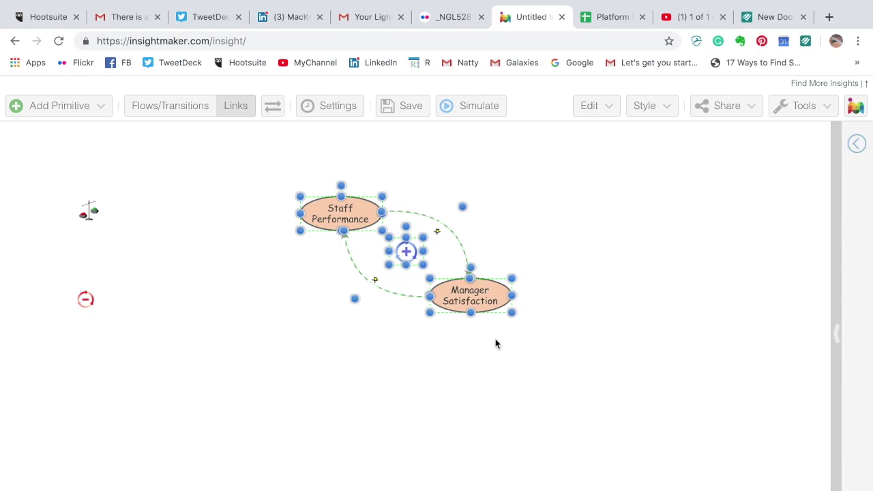
pyautogui.hotkey('ctrl', 'v')
pyautogui.moveTo(502, 311); pyautogui.dragTo(485, 433)
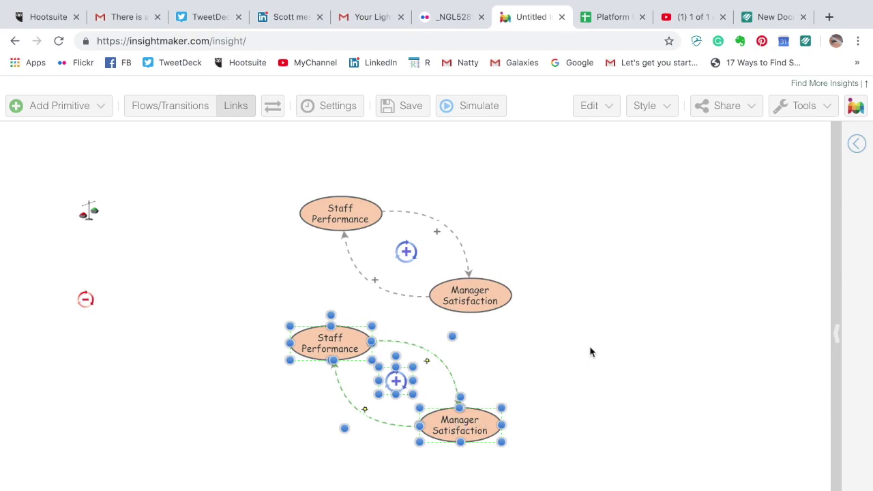
pyautogui.click(544, 366)
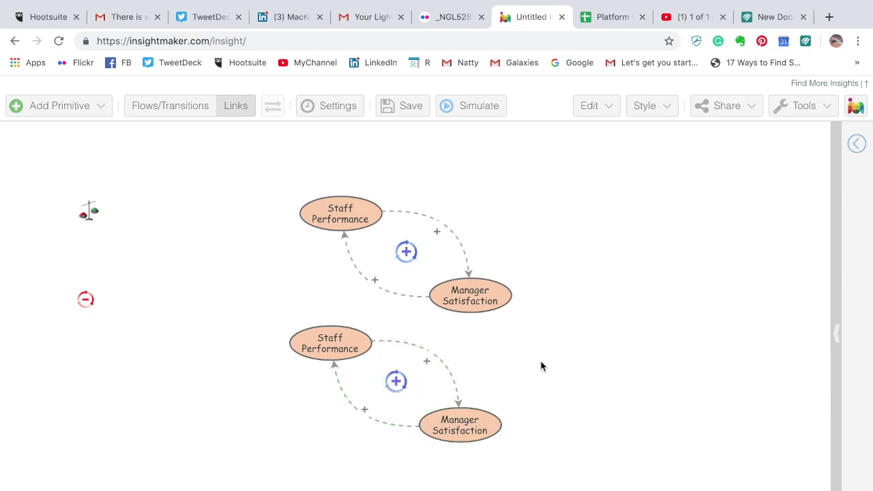
# Change the labels of both links in the copied lower loop to "-"
pyautogui.doubleClick(444, 363)
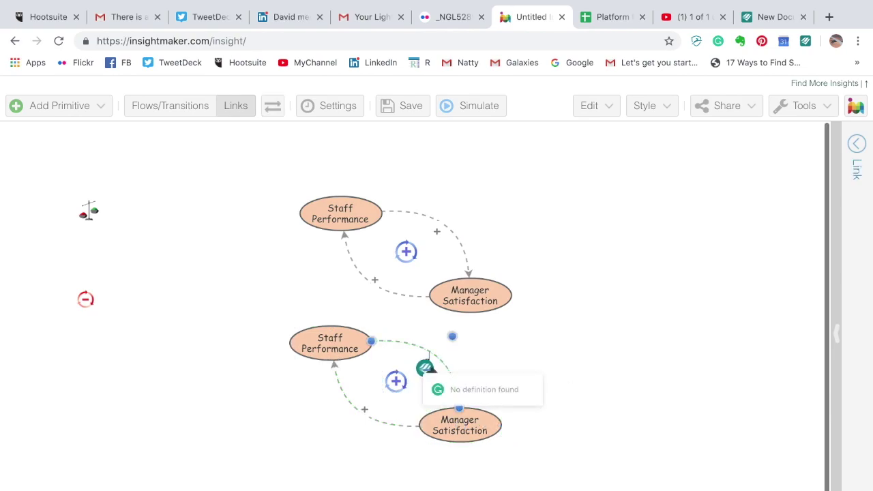
pyautogui.doubleClick(377, 425)
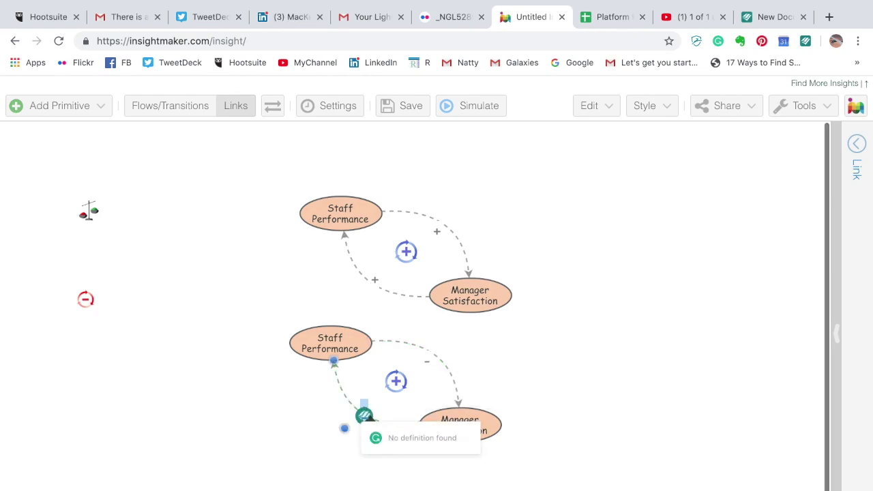
pyautogui.click(308, 416)
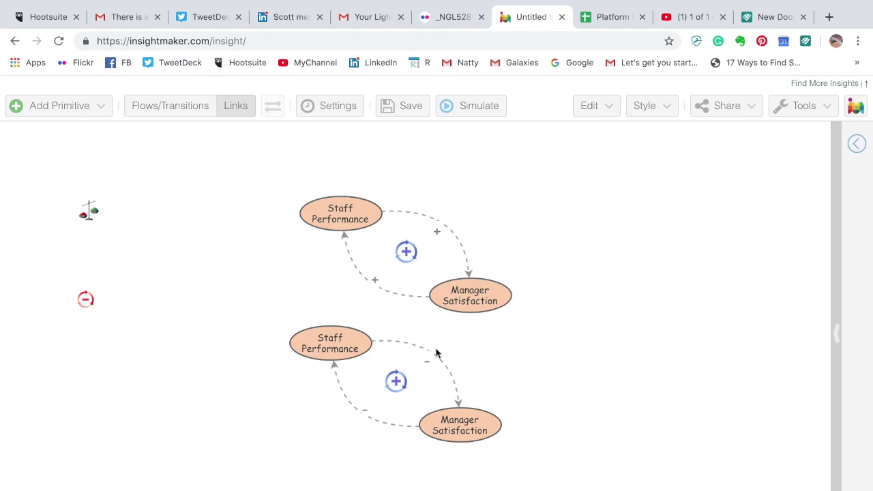
# Move the blue plus icon out of the lower loop to below the scales icon, and put the red minus icon in its place
pyautogui.moveTo(469, 422)
pyautogui.click(407, 384)
pyautogui.moveTo(407, 384); pyautogui.dragTo(98, 260)
pyautogui.click(110, 310)
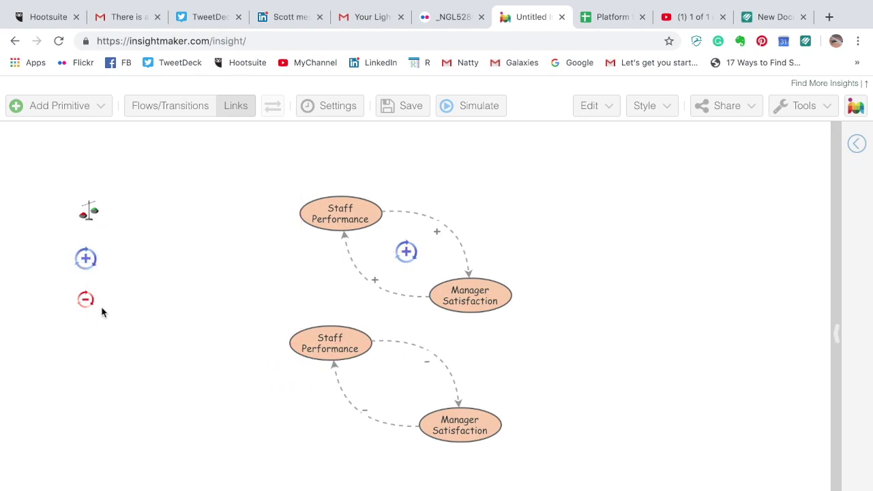
pyautogui.moveTo(90, 307); pyautogui.dragTo(400, 398)
pyautogui.click(563, 361)
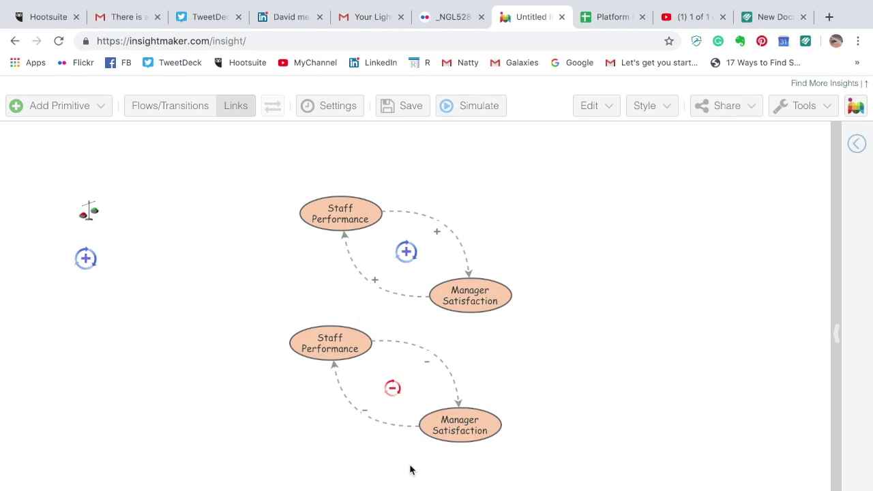
# Select both loops with their icons and move them together to the right side of the canvas
pyautogui.moveTo(454, 407)
pyautogui.moveTo(268, 164); pyautogui.dragTo(581, 488)
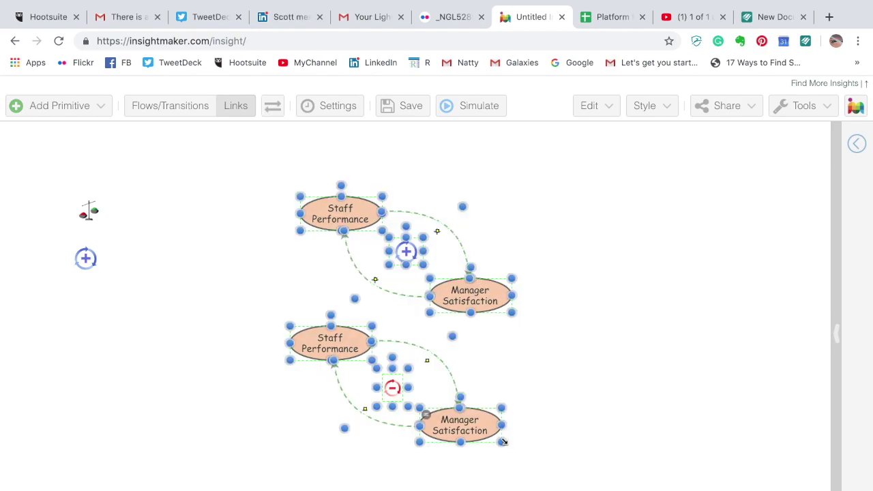
pyautogui.moveTo(485, 426); pyautogui.dragTo(760, 434)
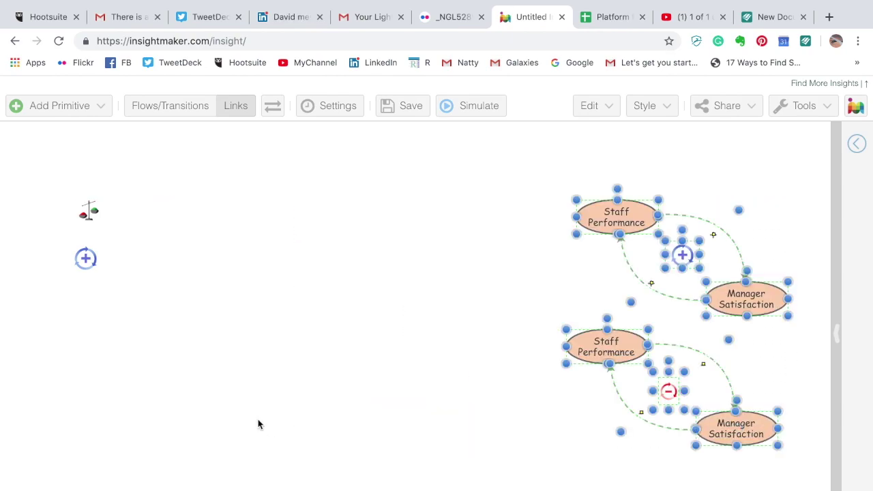
pyautogui.click(285, 345)
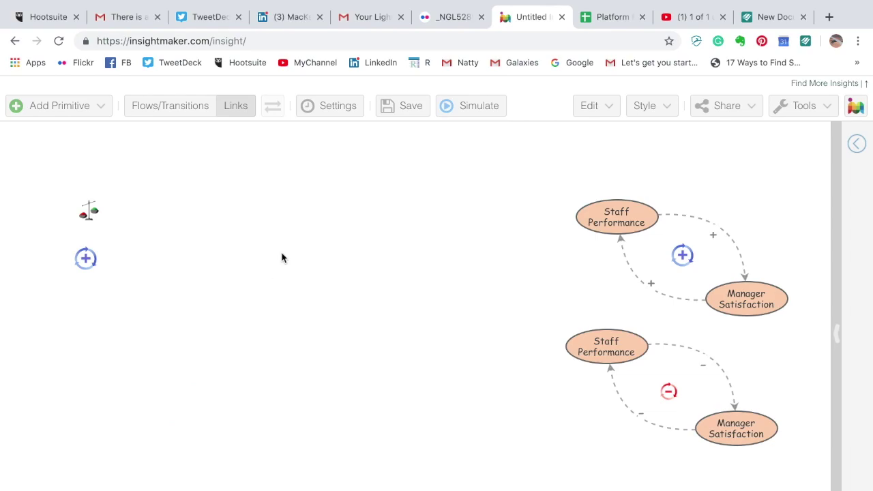
# Create a variable named "Hours at work" in the cleared middle area of the canvas
pyautogui.rightClick(328, 230)
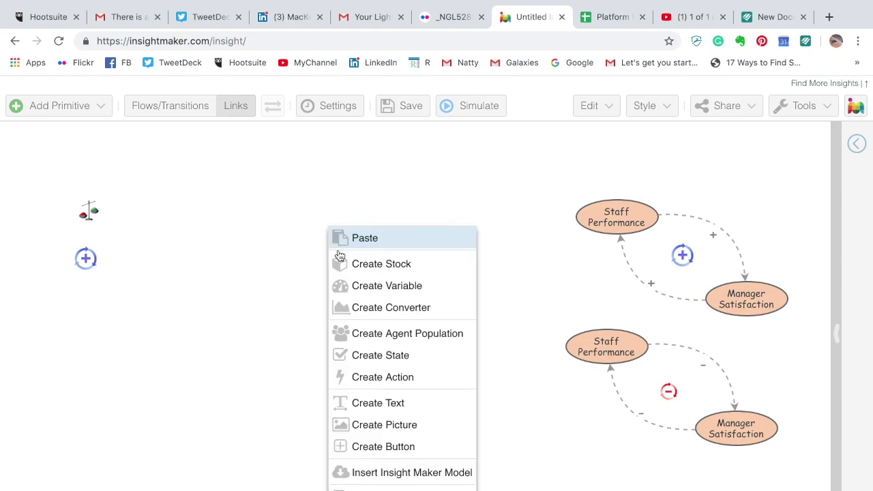
pyautogui.click(382, 287)
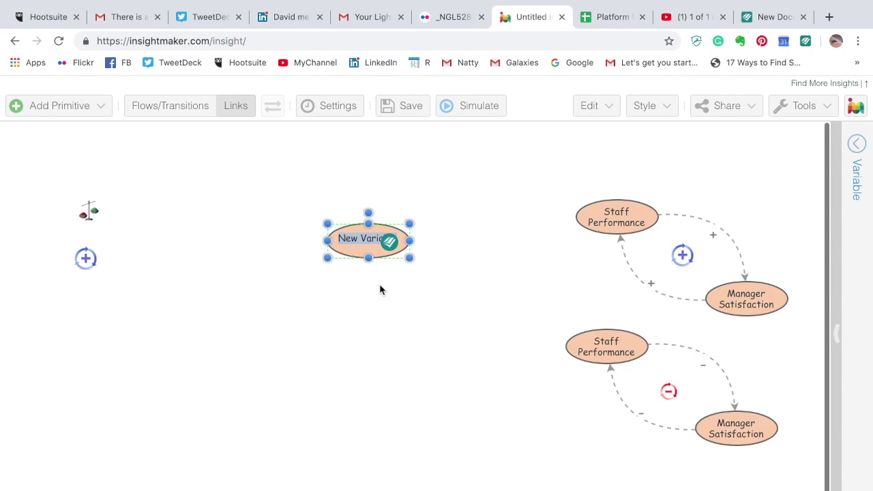
pyautogui.write('Hours')
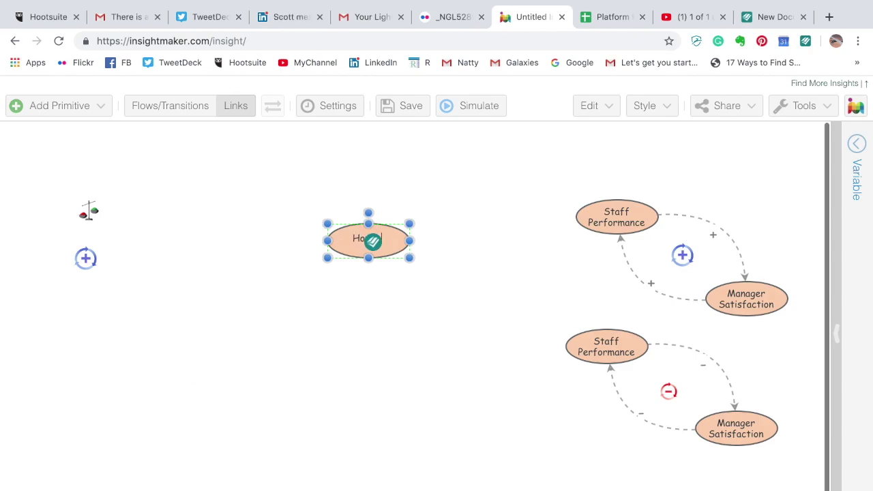
pyautogui.write(' at wor')
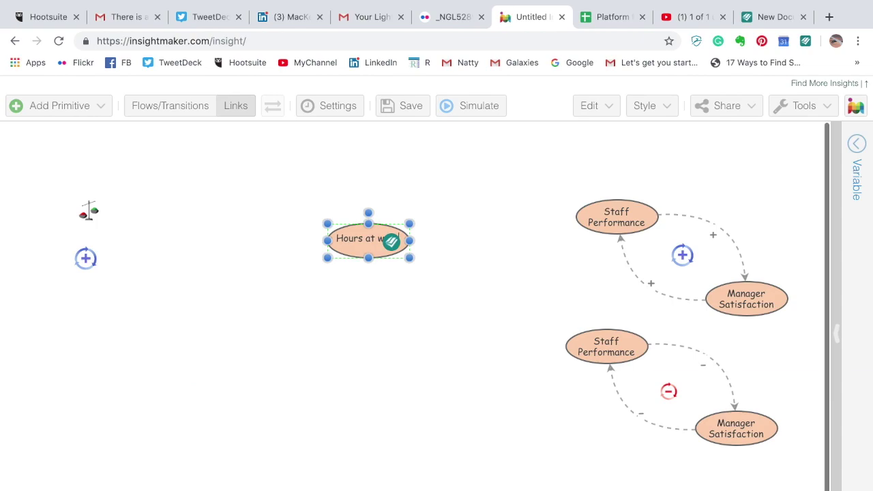
pyautogui.write('k')
pyautogui.click(382, 306)
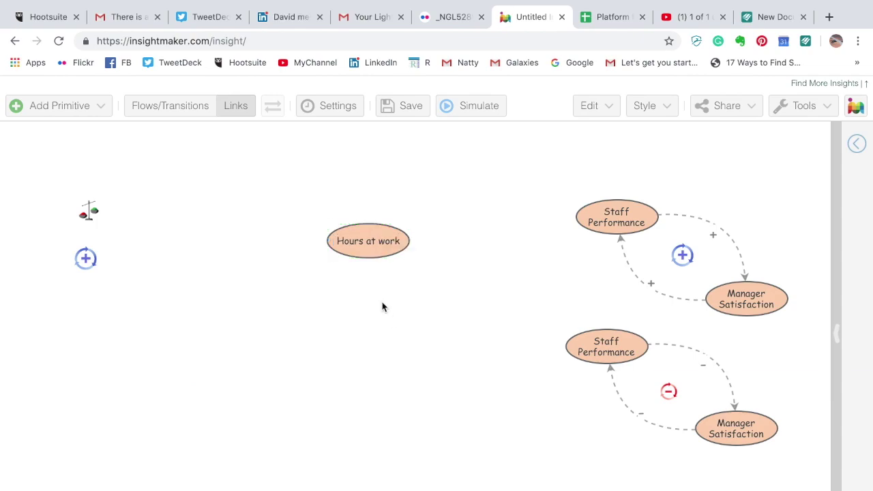
# Create a variable named "Energy Level" and place it below and to the left of Hours at work
pyautogui.rightClick(316, 324)
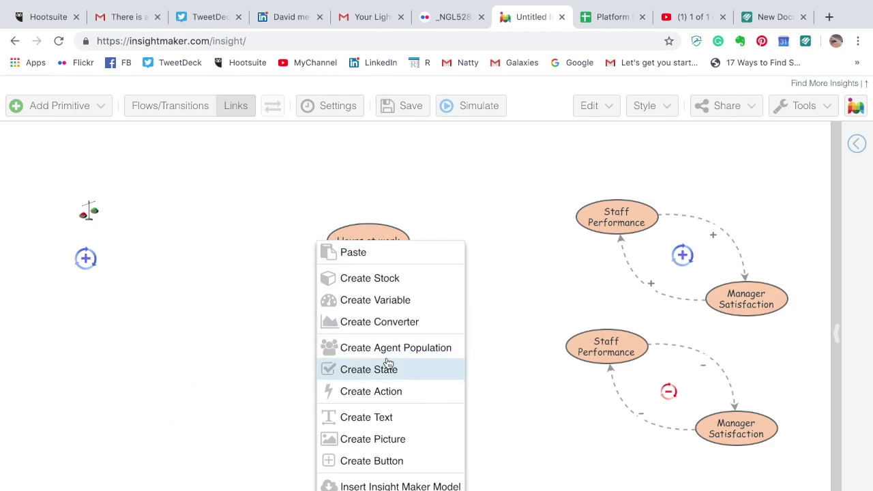
pyautogui.click(388, 308)
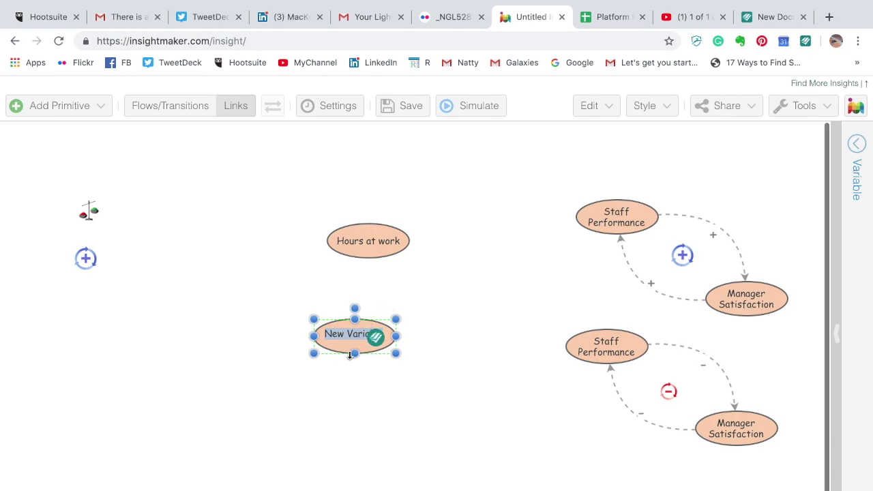
pyautogui.write('E')
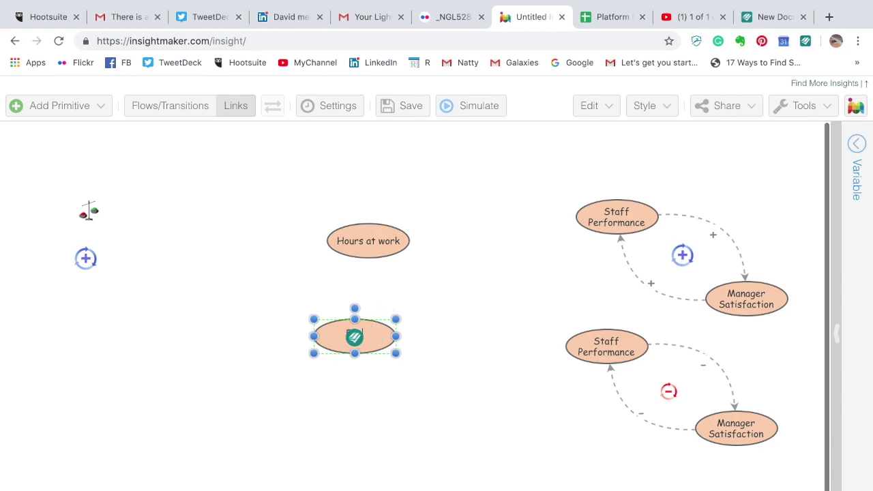
pyautogui.write('nerg')
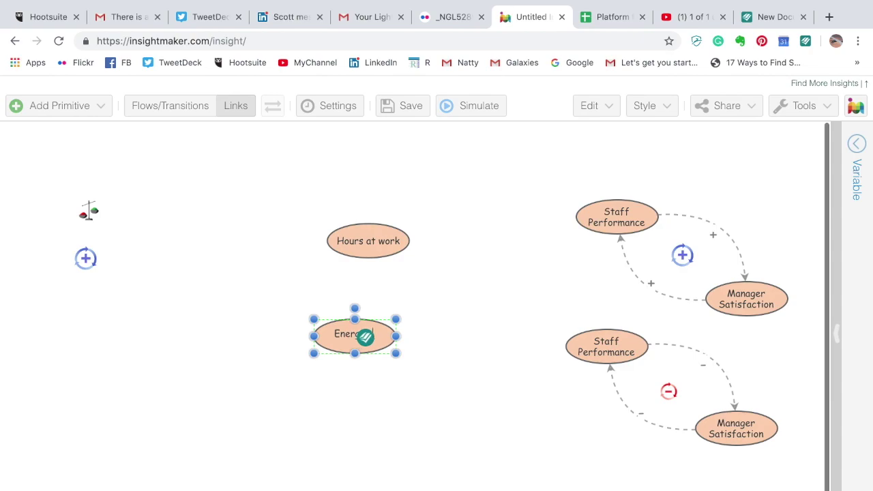
pyautogui.write('y Level')
pyautogui.click(378, 382)
pyautogui.moveTo(367, 338); pyautogui.dragTo(283, 367)
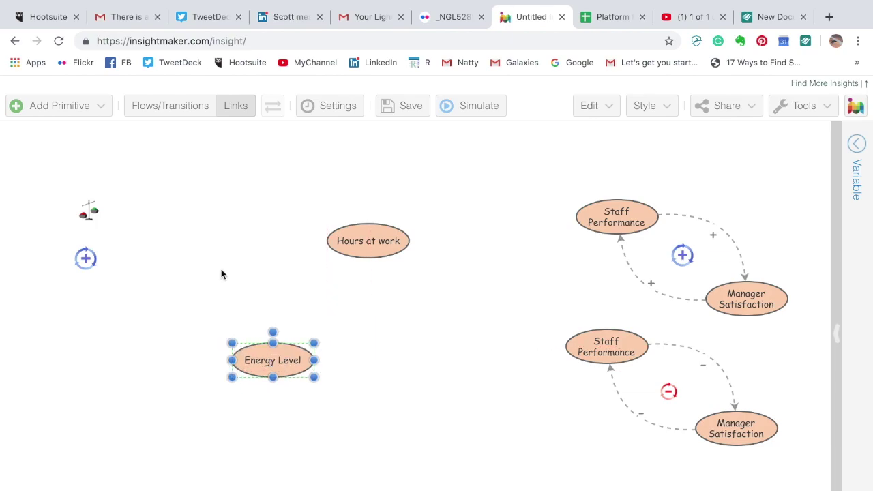
# Create a variable named "Satisfaction level from work" to the left of Hours at work
pyautogui.rightClick(187, 235)
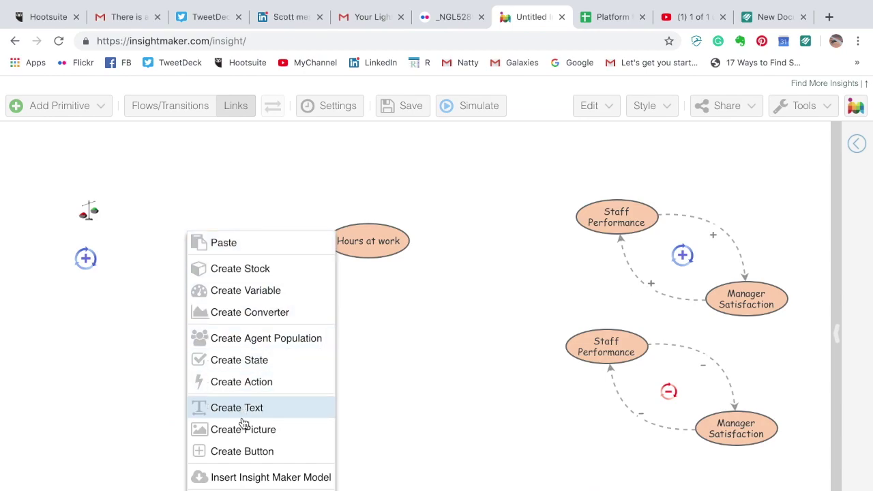
pyautogui.click(249, 292)
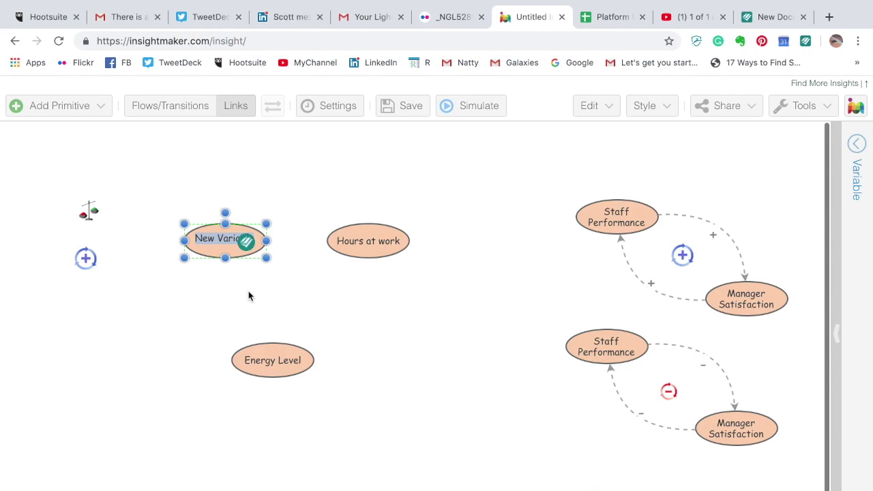
pyautogui.press('BackSpace')
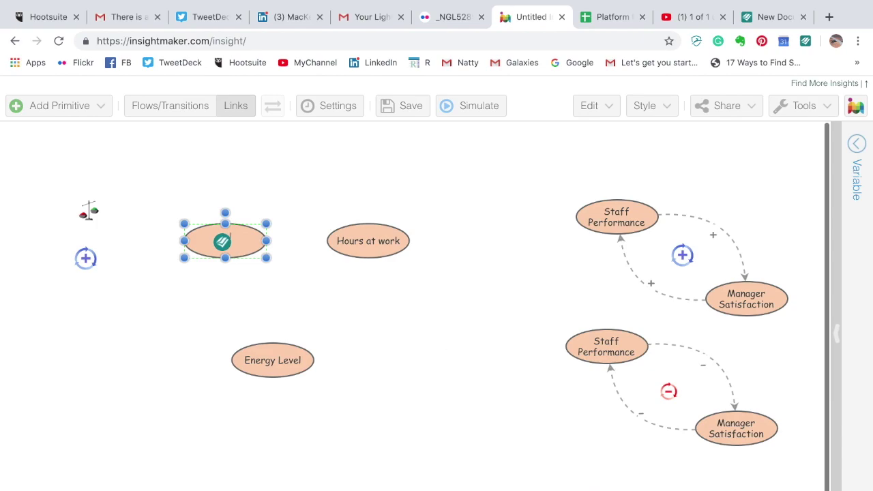
pyautogui.write('Satisfied')
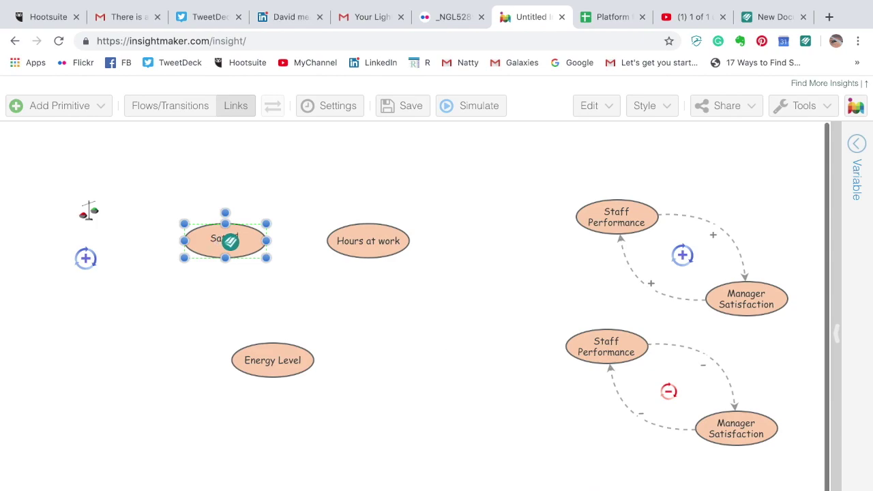
pyautogui.write('ion Level')
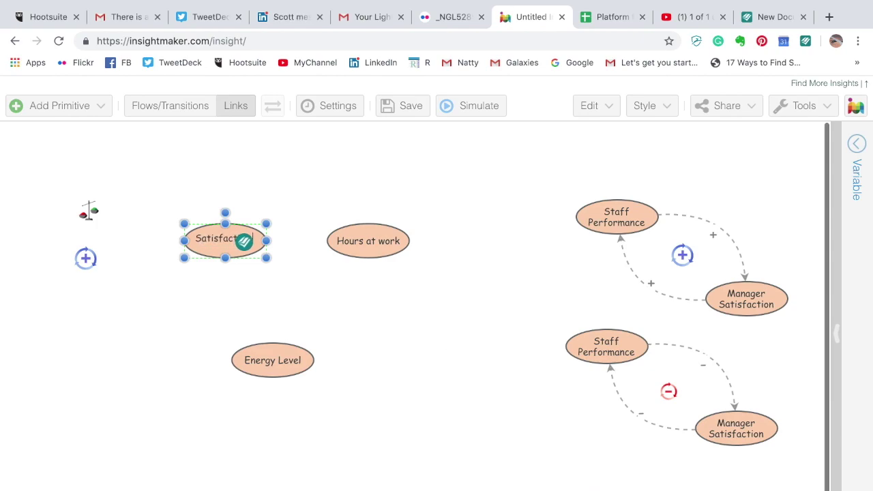
pyautogui.write(' from')
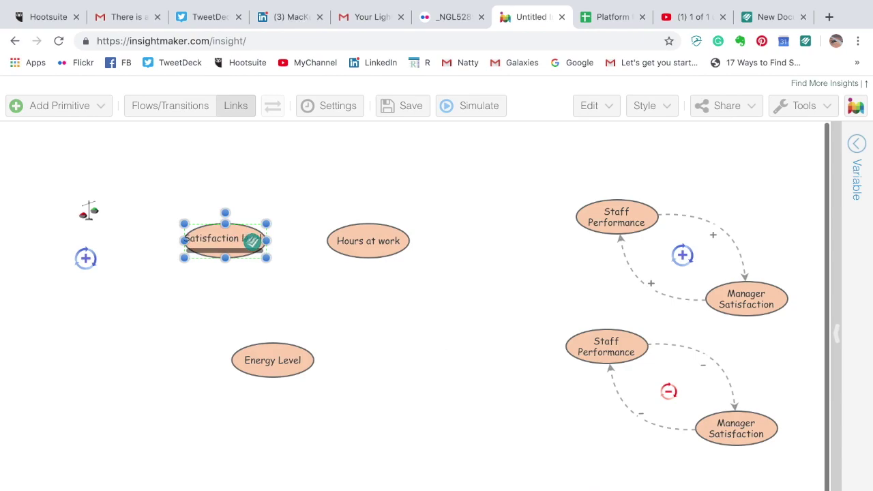
pyautogui.write(' work')
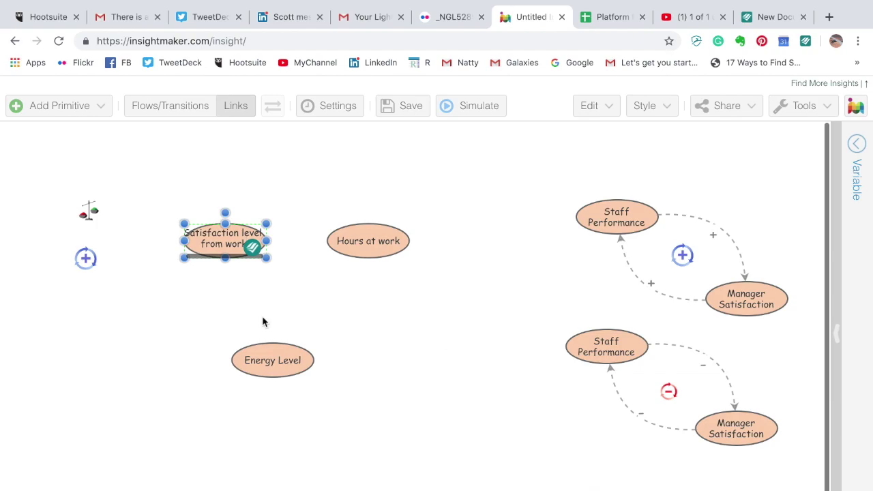
pyautogui.press('Return')
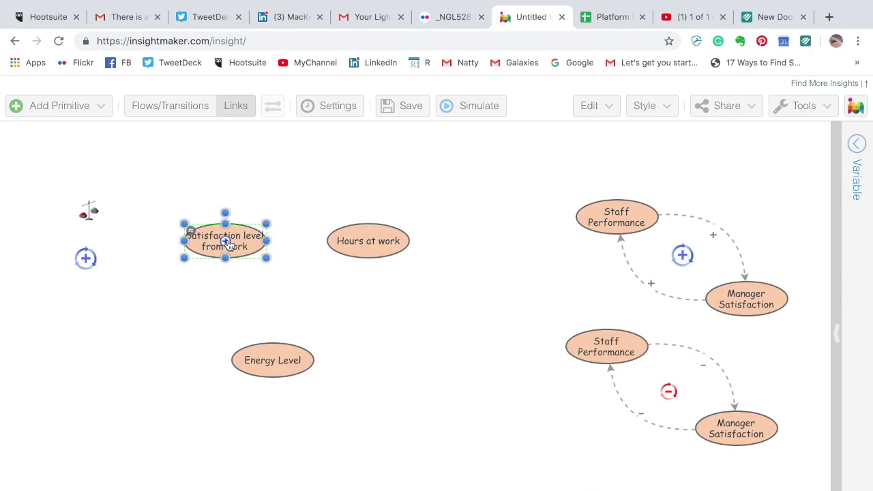
# Link Satisfaction level from work to Hours at work, Hours at work to Energy Level, and Energy Level back to Satisfaction level from work
pyautogui.moveTo(226, 243); pyautogui.dragTo(338, 240)
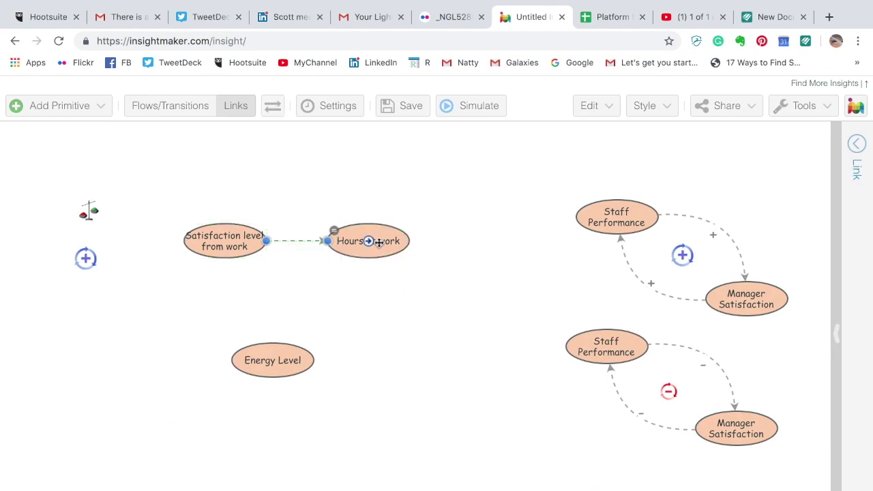
pyautogui.moveTo(371, 243); pyautogui.dragTo(280, 355)
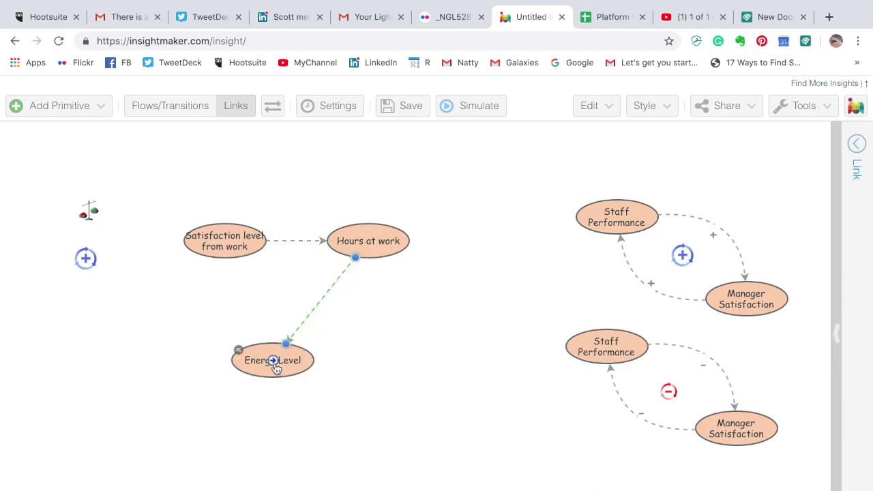
pyautogui.moveTo(276, 373); pyautogui.dragTo(205, 232)
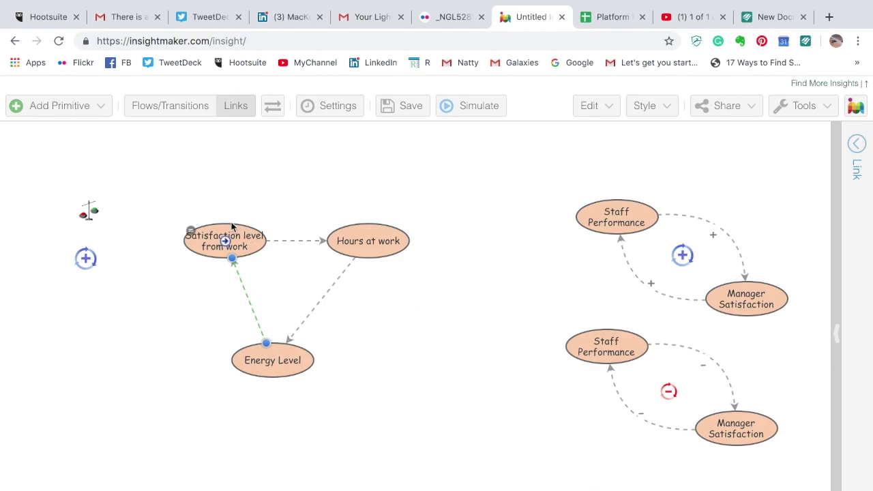
# Label the link from Satisfaction level from work to Hours at work "+"
pyautogui.click(295, 241)
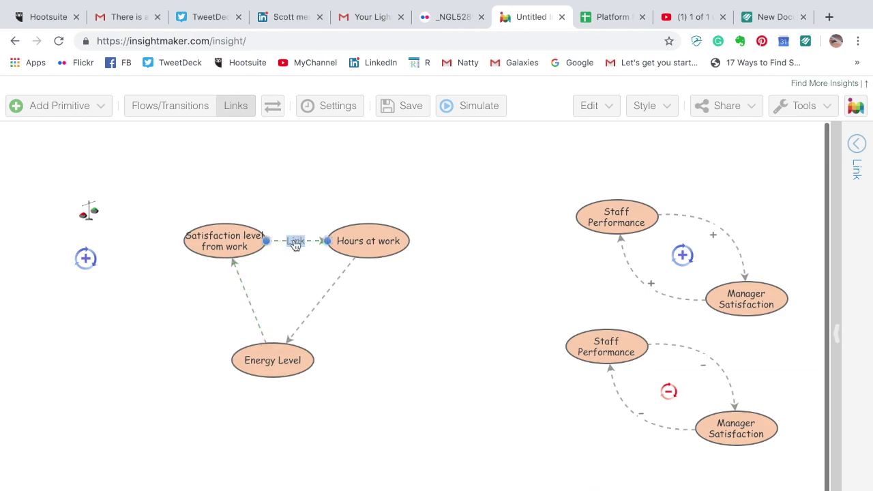
pyautogui.doubleClick(297, 245)
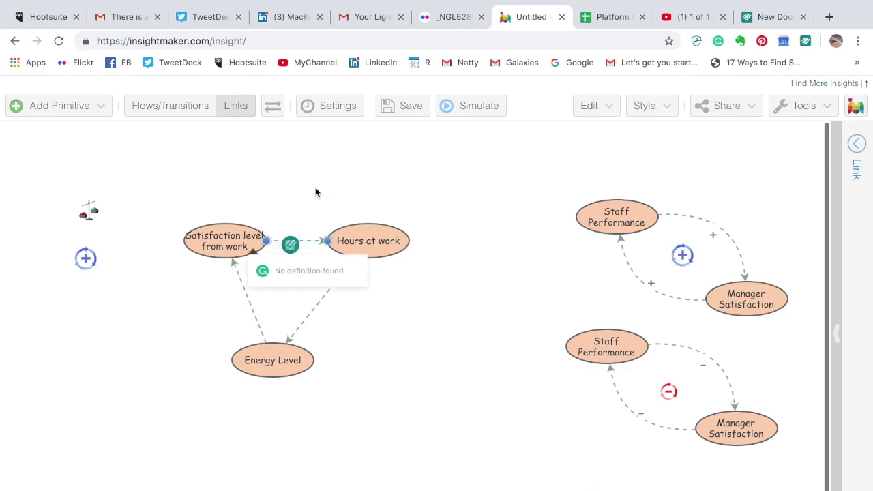
pyautogui.click(298, 201)
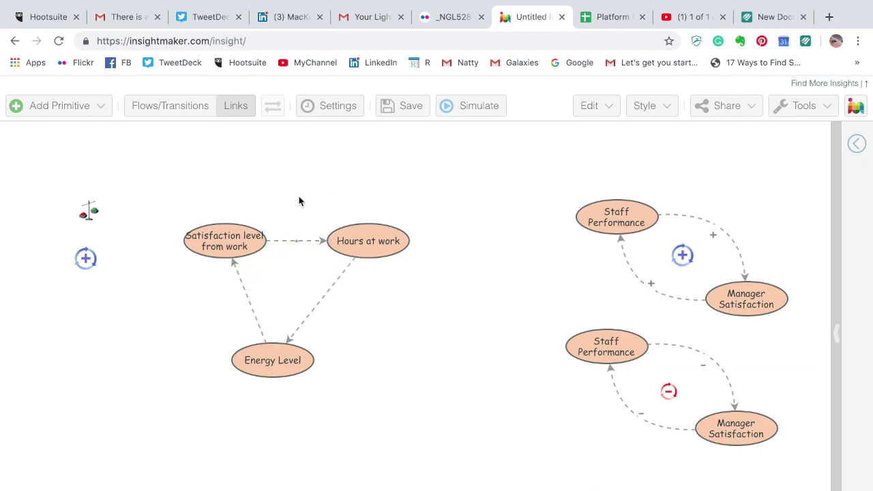
# Set the font size of all three links in the work satisfaction, hours and energy loop to 18pt
pyautogui.click(311, 242)
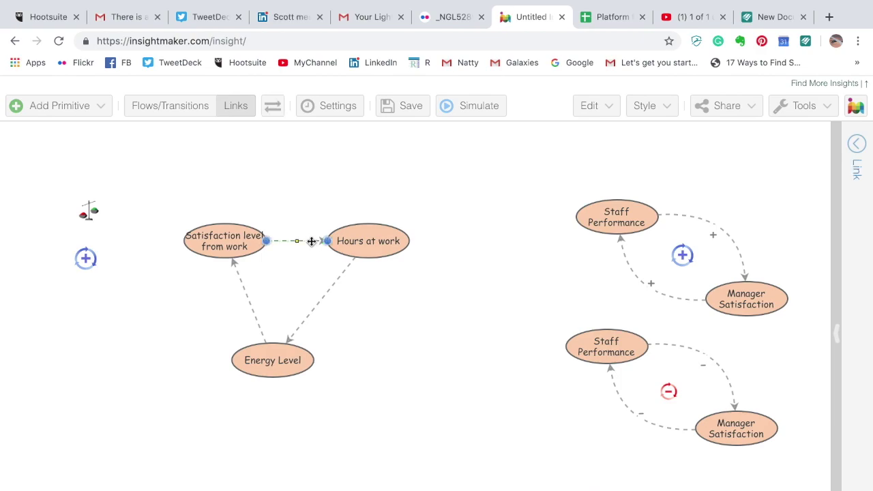
pyautogui.keyDown('shift'); pyautogui.click(337, 281); pyautogui.keyUp('shift')
pyautogui.keyDown('shift'); pyautogui.click(242, 284); pyautogui.keyUp('shift')
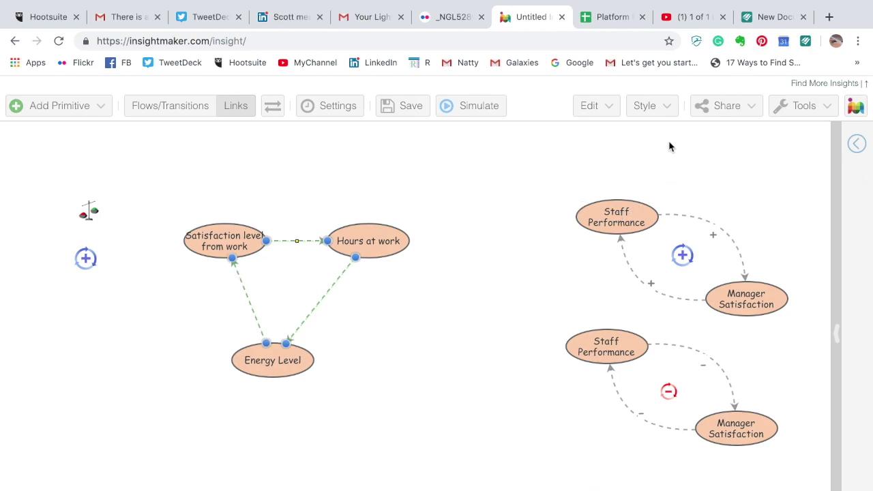
pyautogui.click(668, 109)
pyautogui.click(735, 154)
pyautogui.click(736, 155)
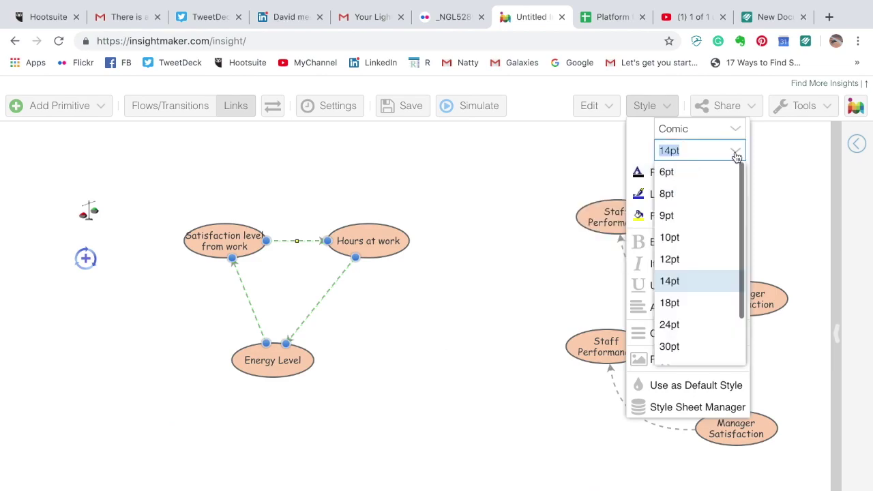
pyautogui.click(682, 303)
pyautogui.click(350, 300)
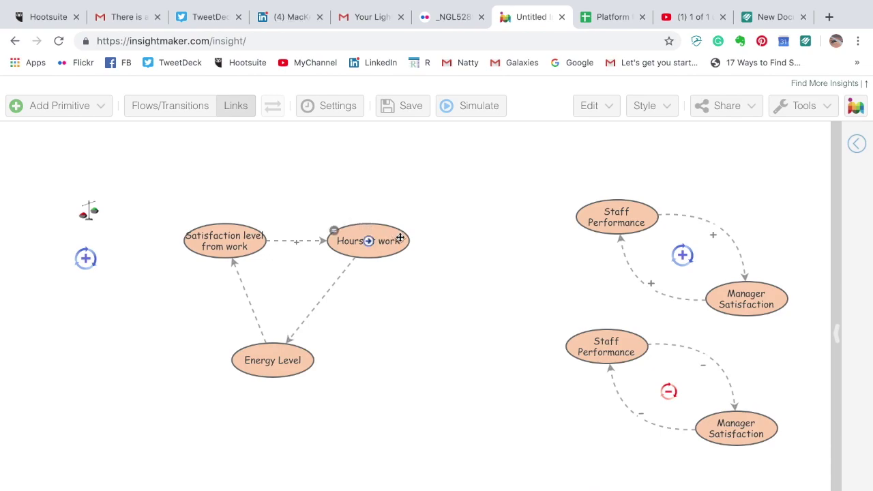
# Label the links from Hours at work to Energy Level and from Energy Level to Satisfaction level from work "-"
pyautogui.doubleClick(327, 290)
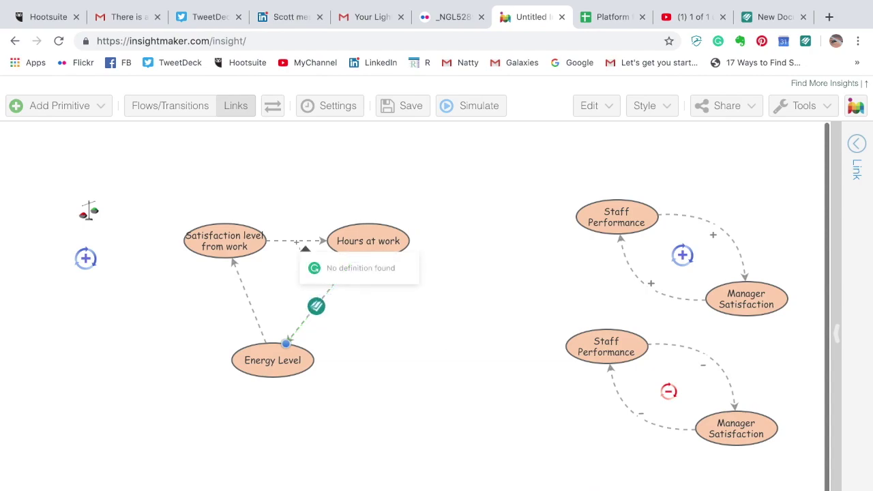
pyautogui.click(336, 365)
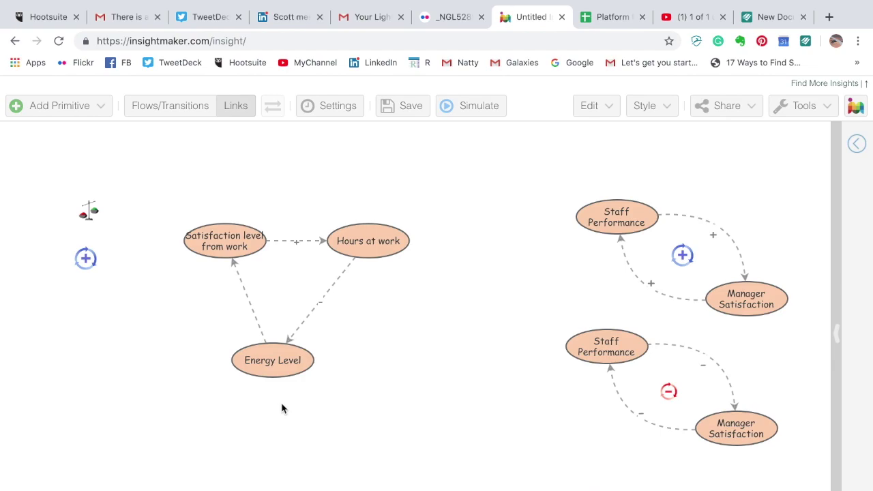
pyautogui.doubleClick(246, 294)
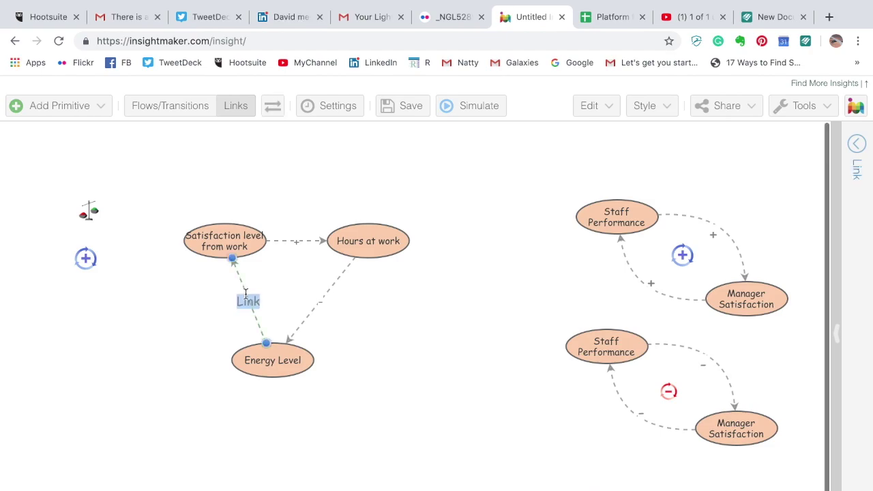
pyautogui.press('BackSpace')
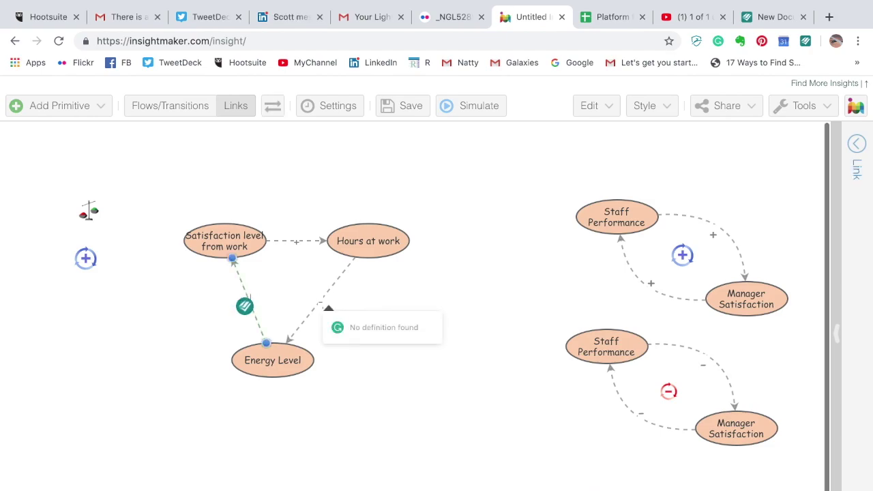
pyautogui.press('Return')
pyautogui.click(184, 300)
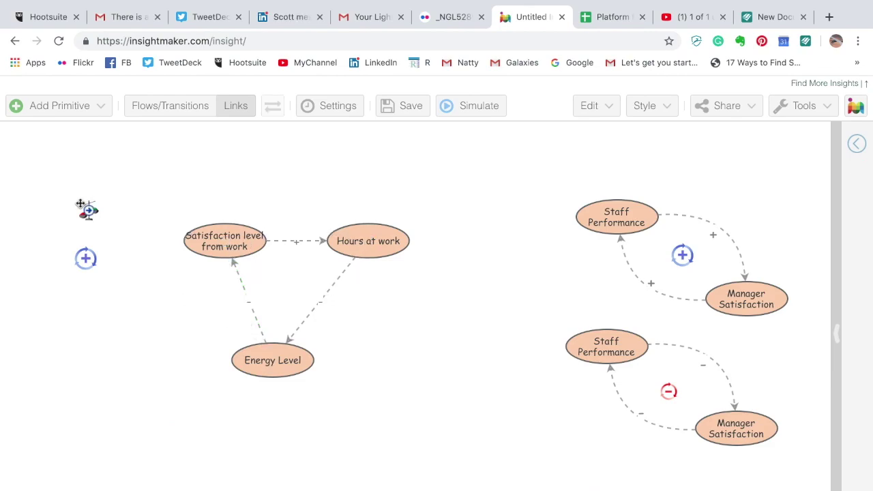
# Move the balance scale picture into the middle of the Satisfaction, Hours at work and Energy Level loop
pyautogui.click(97, 213)
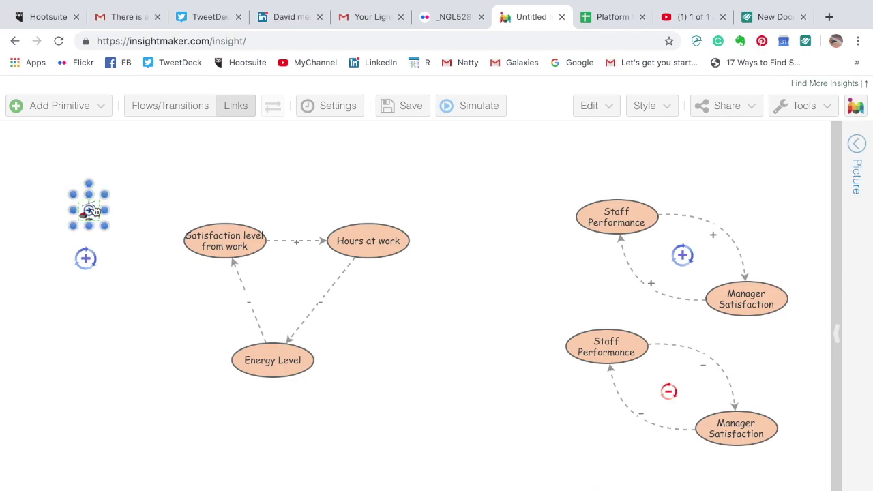
pyautogui.moveTo(90, 205); pyautogui.dragTo(292, 280)
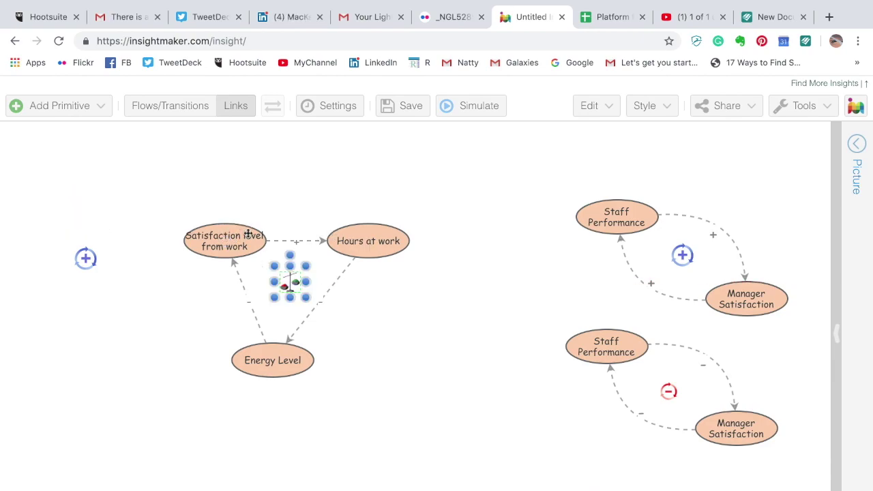
pyautogui.moveTo(352, 247)
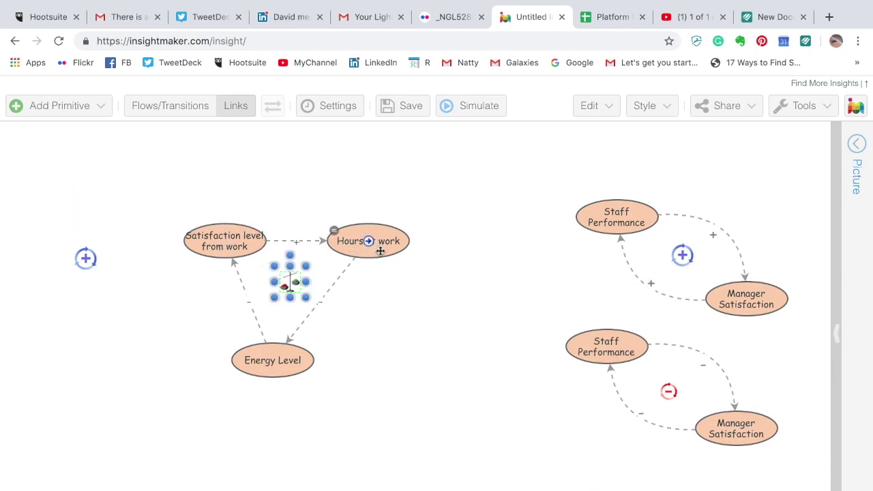
pyautogui.moveTo(289, 353)
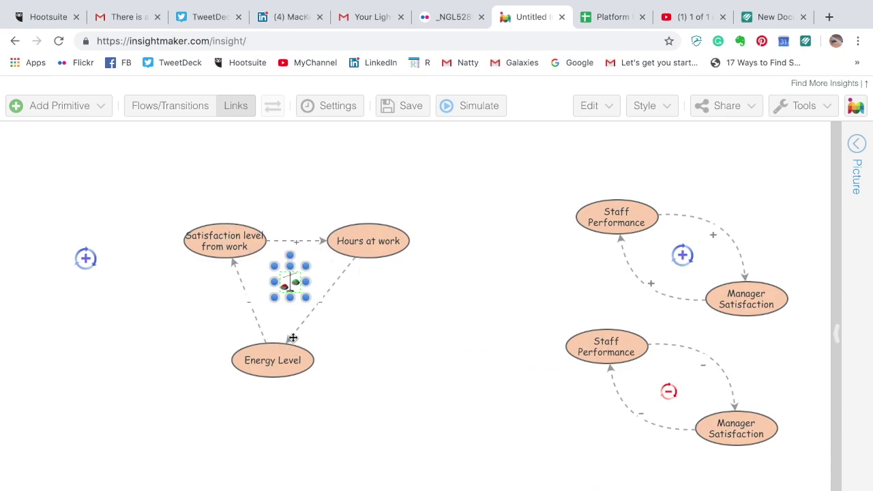
pyautogui.click(282, 329)
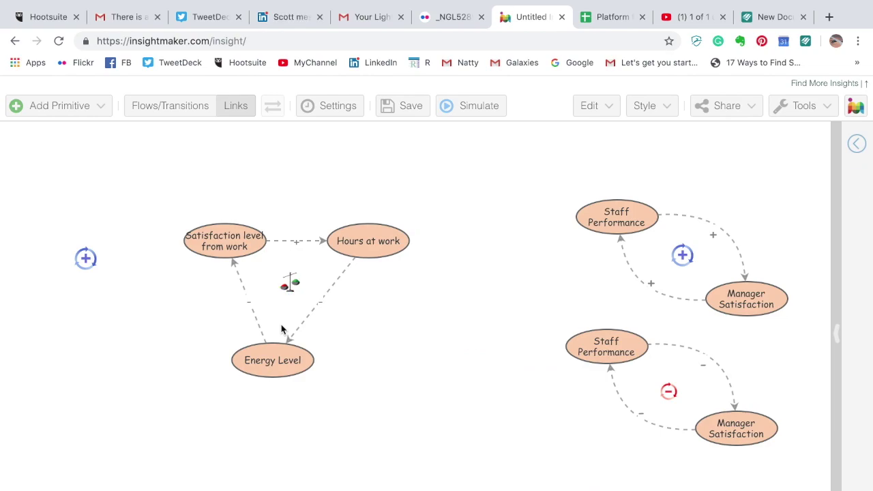
pyautogui.moveTo(329, 254)
pyautogui.moveTo(306, 351)
pyautogui.moveTo(313, 290)
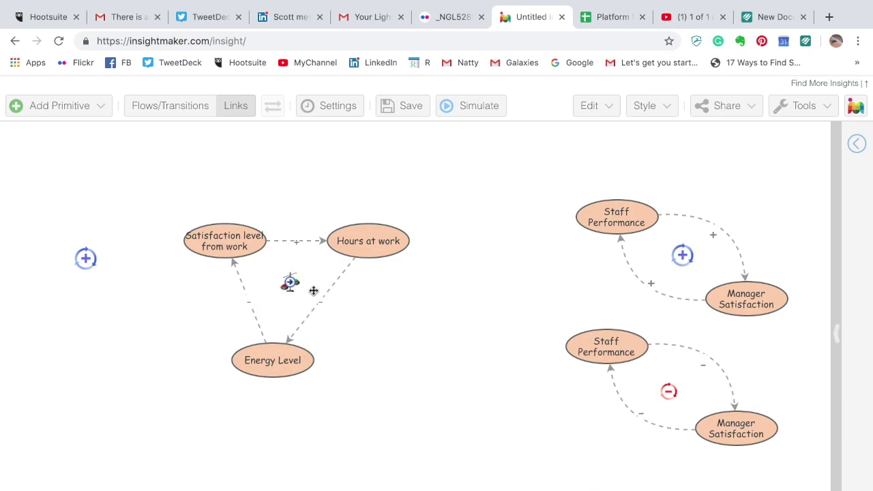